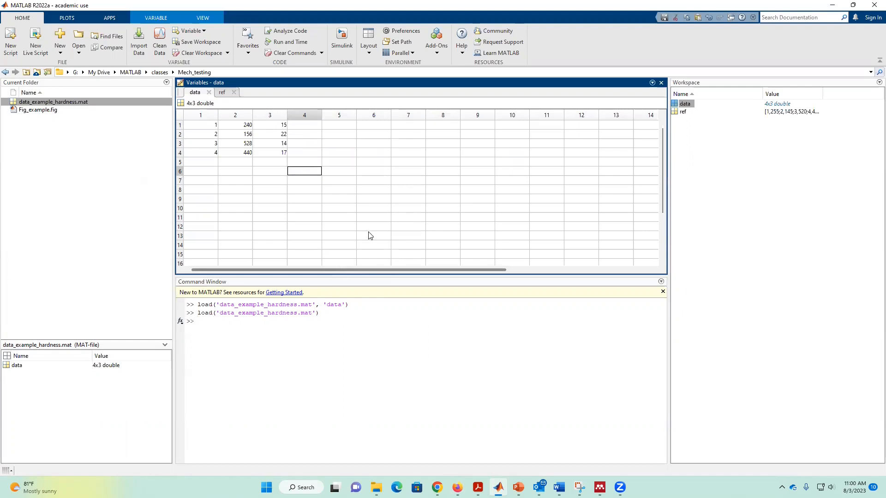
- Examine the data variable from the workspace, highlighting its full block of rows and columns
{"action": "left_click", "coordinate": [683, 113]}
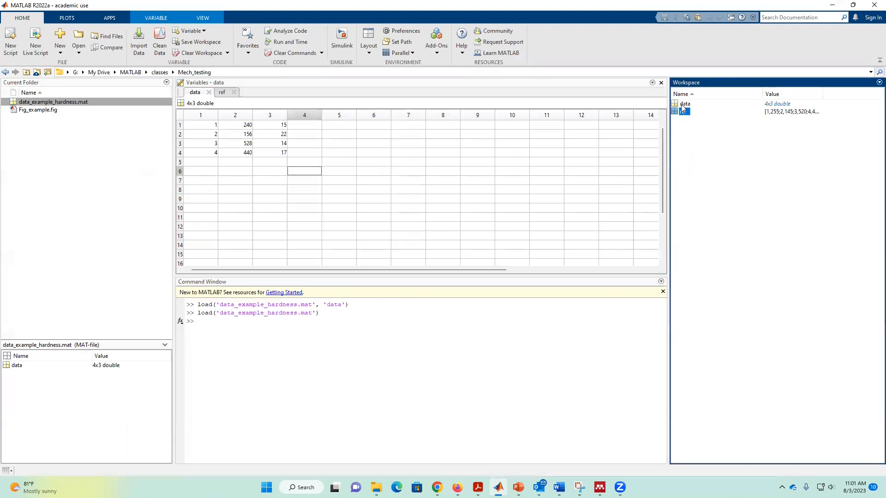
{"action": "left_click", "coordinate": [190, 31]}
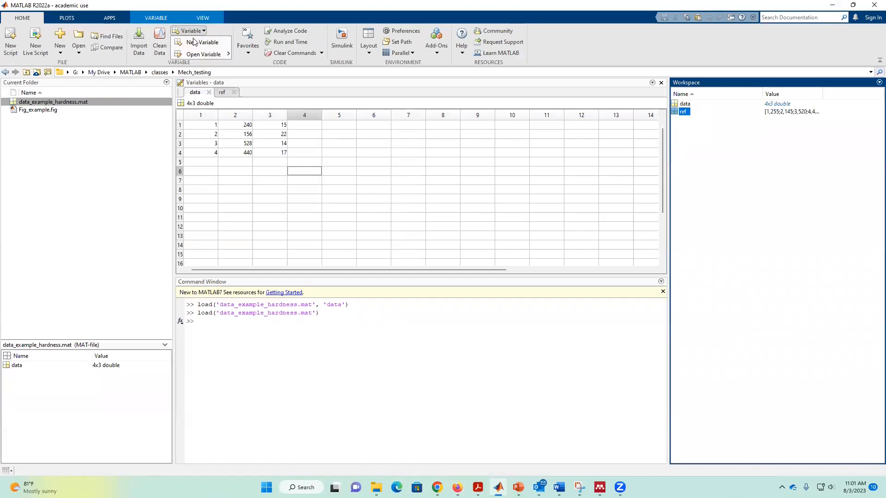
{"action": "left_click", "coordinate": [687, 107]}
{"action": "left_click", "coordinate": [684, 104]}
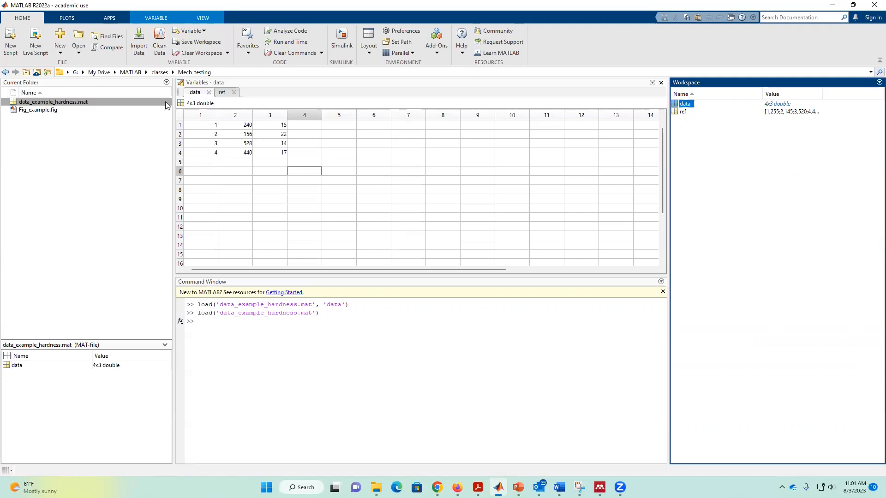
{"action": "left_click", "coordinate": [207, 124]}
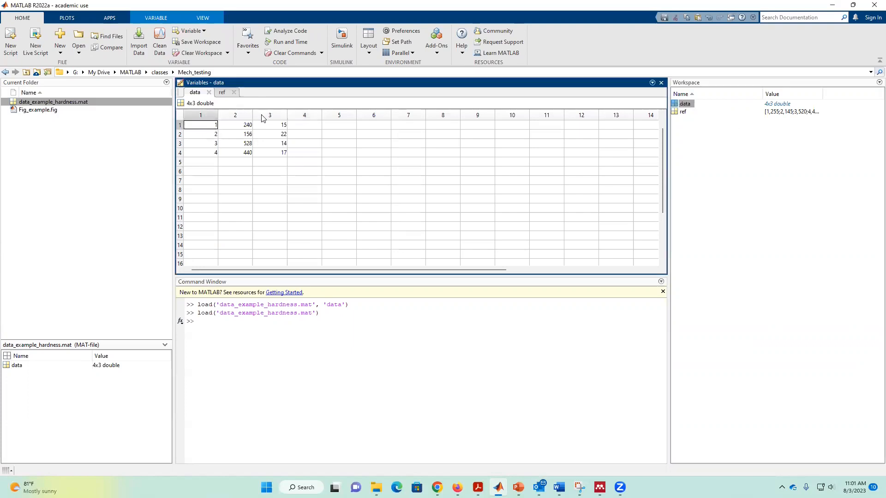
{"action": "left_click_drag", "start_coordinate": [208, 128], "coordinate": [277, 153]}
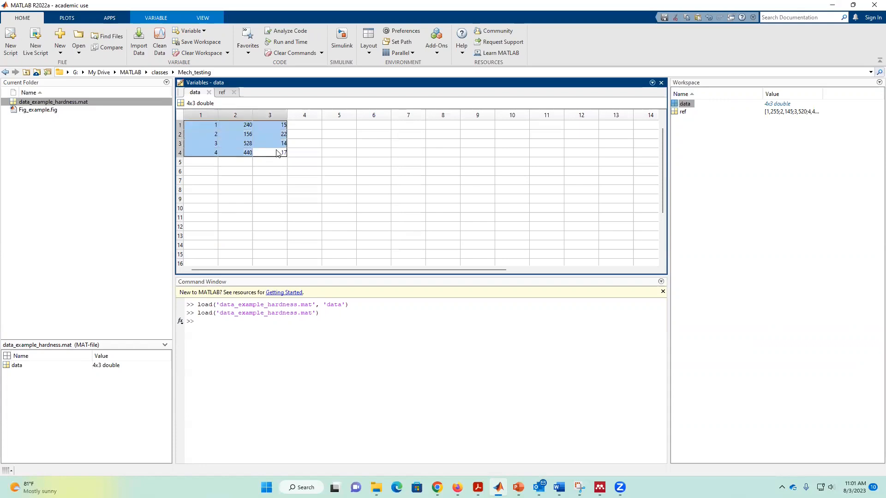
{"action": "left_click", "coordinate": [207, 127]}
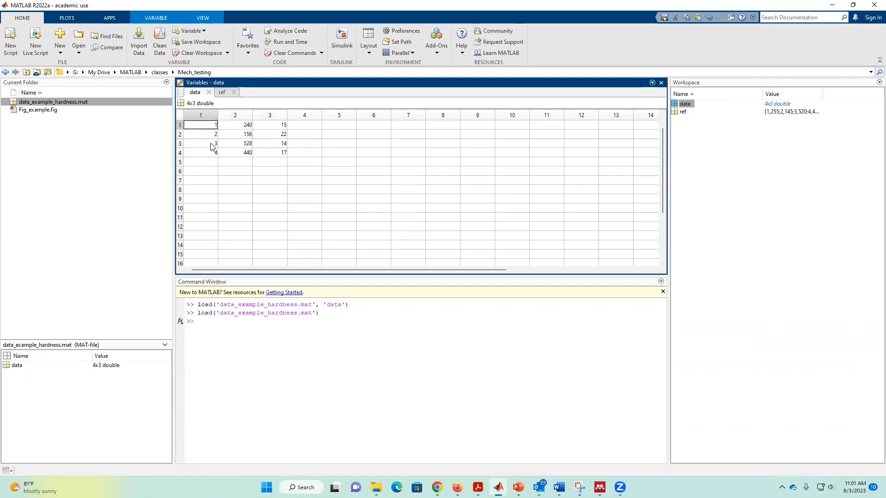
- Inspect the second and third columns of the data variable row by row
{"action": "left_click", "coordinate": [250, 126]}
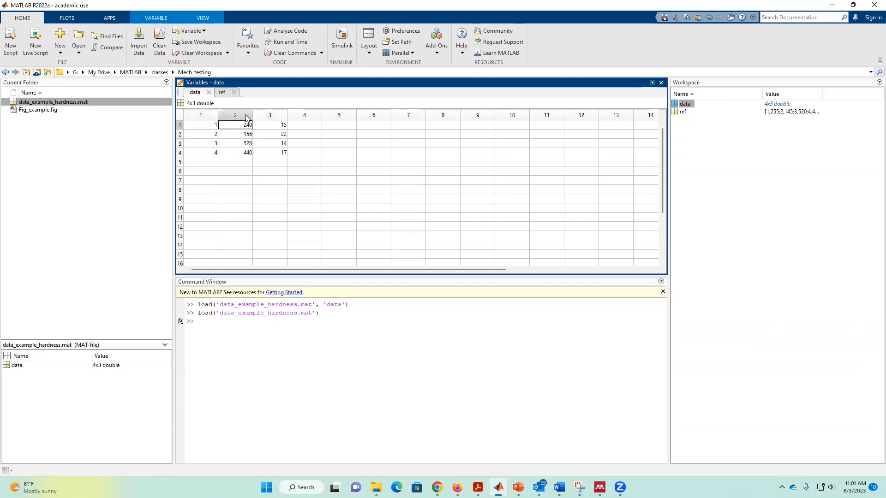
{"action": "key", "text": "ctrl+space"}
{"action": "left_click", "coordinate": [233, 129]}
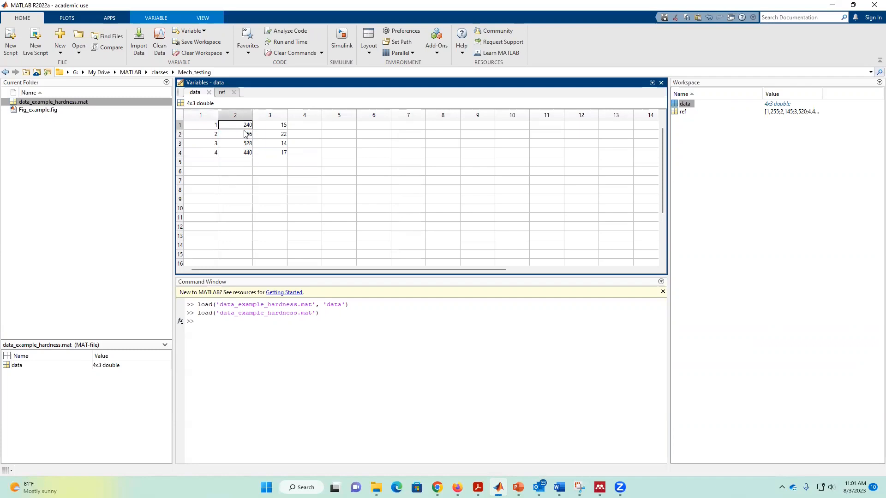
{"action": "left_click", "coordinate": [210, 129]}
{"action": "left_click_drag", "start_coordinate": [244, 131], "coordinate": [245, 153]}
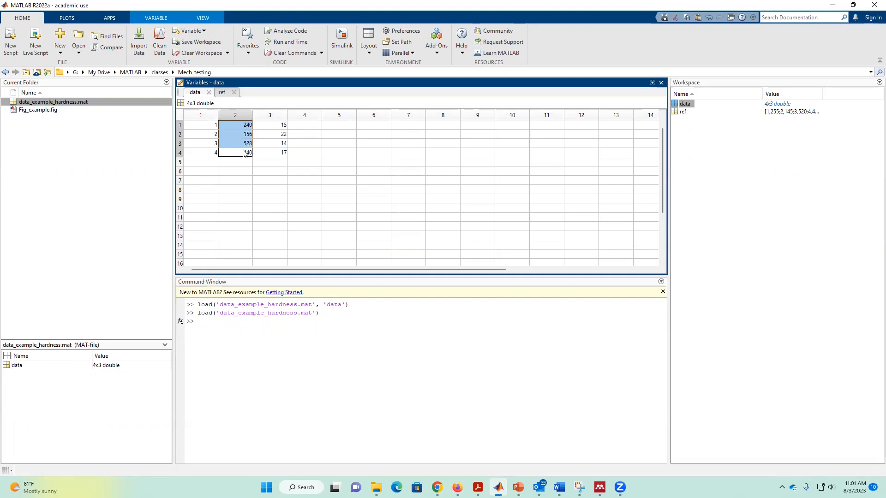
{"action": "left_click", "coordinate": [269, 127]}
{"action": "left_click", "coordinate": [275, 117]}
{"action": "left_click", "coordinate": [265, 129]}
{"action": "left_click", "coordinate": [244, 128]}
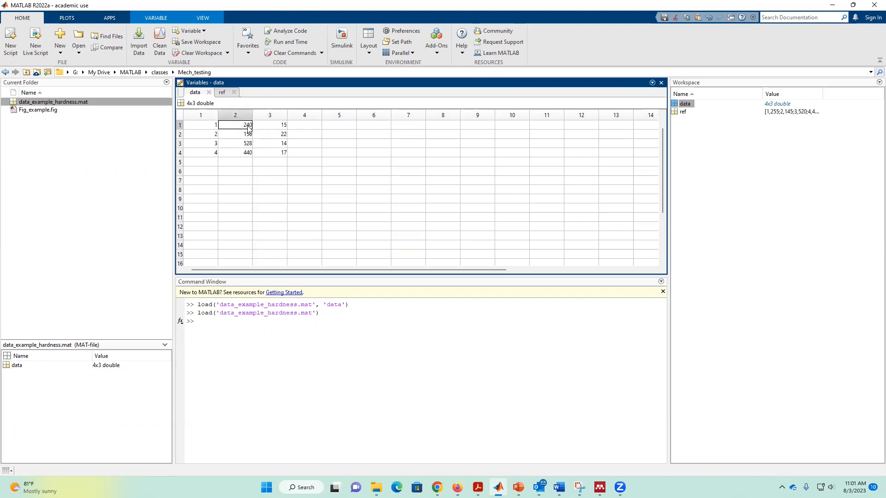
{"action": "left_click", "coordinate": [269, 128]}
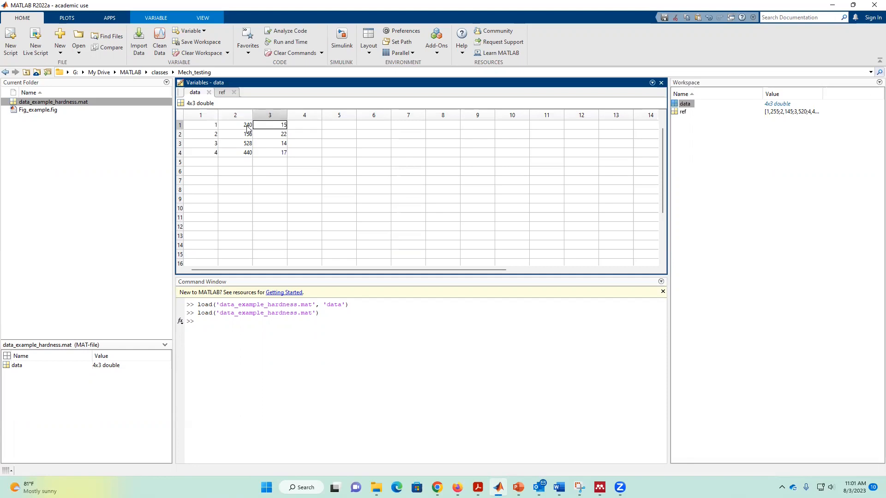
- Open the ref variable and inspect its second column, and return to the data variable
{"action": "double_click", "coordinate": [676, 113]}
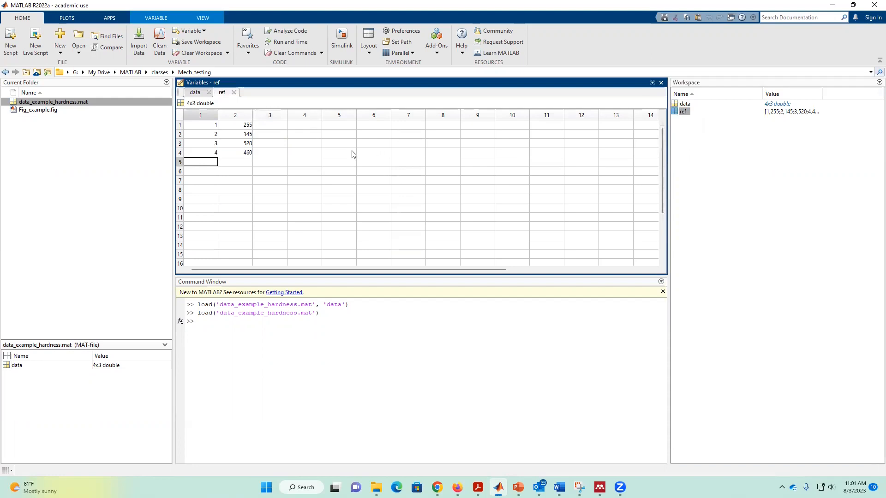
{"action": "left_click", "coordinate": [212, 144]}
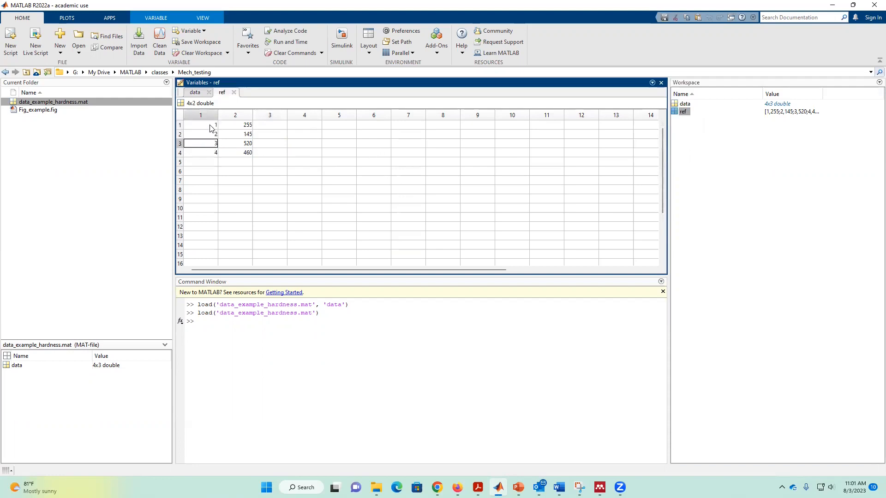
{"action": "left_click_drag", "start_coordinate": [240, 125], "coordinate": [247, 155]}
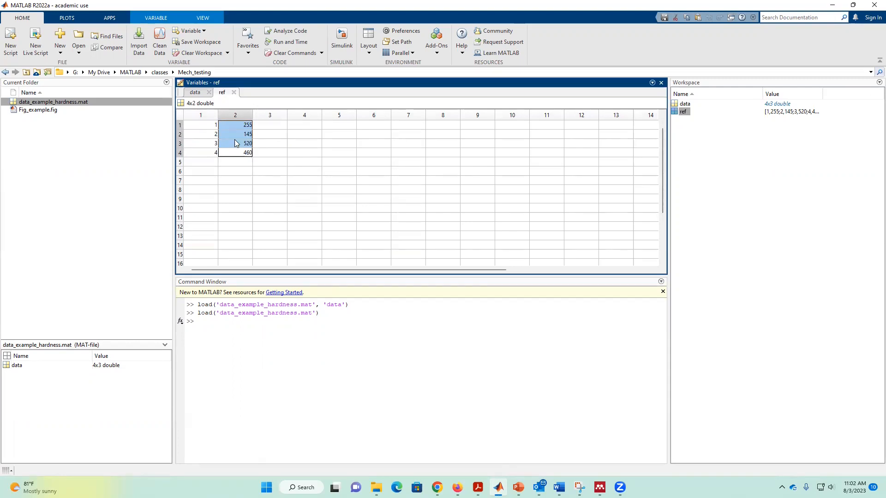
{"action": "left_click", "coordinate": [195, 92]}
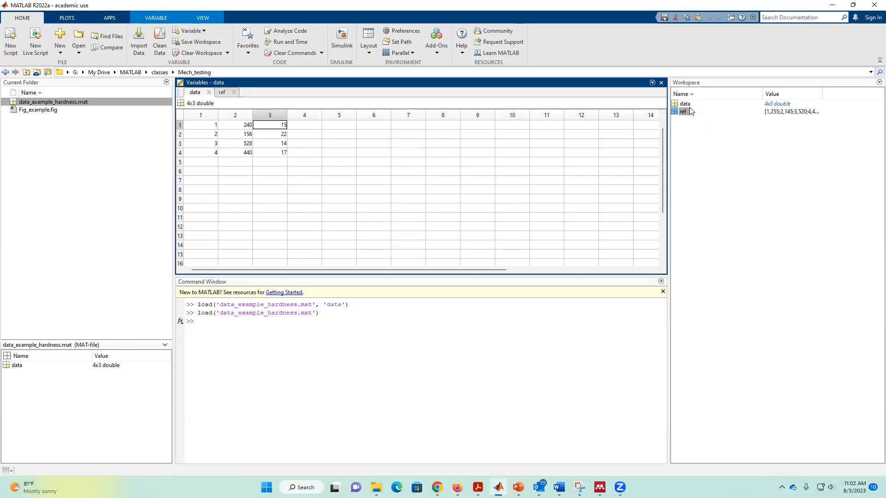
- Open an empty figure window by running figure in the Command Window, and close it after viewing
{"action": "left_click", "coordinate": [274, 332]}
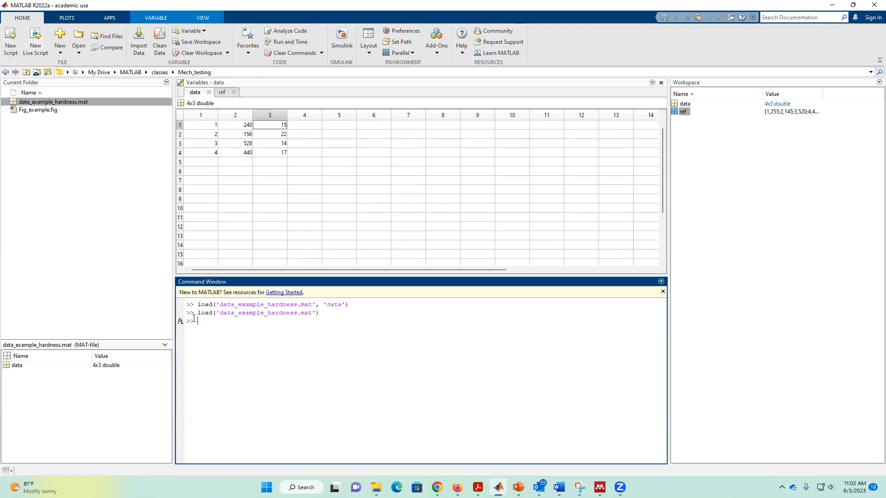
{"action": "type", "text": "figure"}
{"action": "key", "text": "Return"}
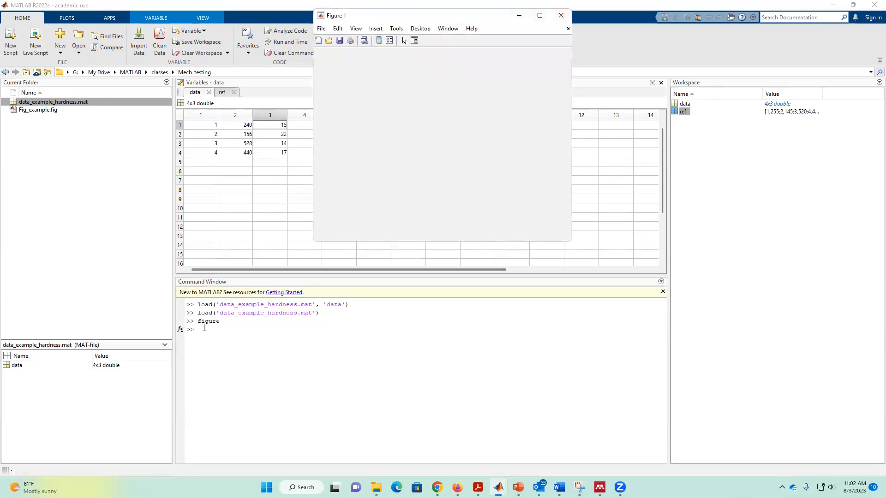
{"action": "left_click", "coordinate": [204, 328]}
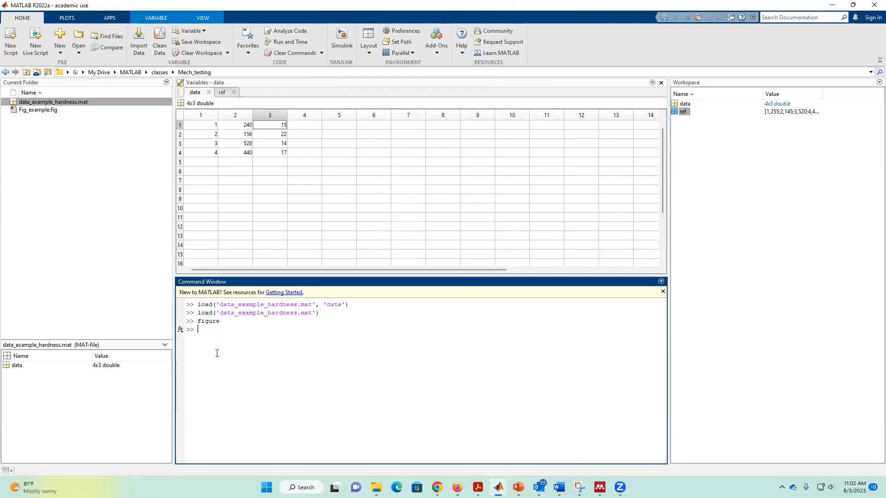
{"action": "key", "text": "alt+Tab"}
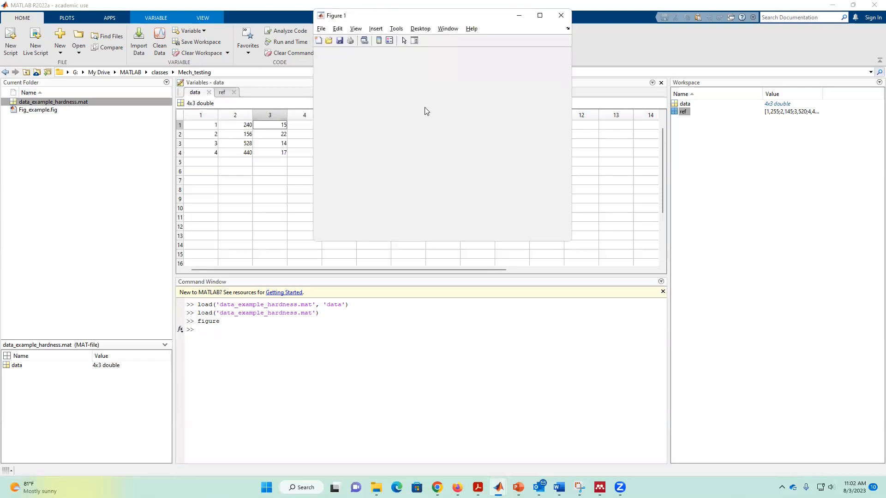
{"action": "left_click", "coordinate": [561, 15]}
- Start a new script with figure(2), test-run it and close the figure window, and add hold on as the second line
{"action": "left_click", "coordinate": [6, 53]}
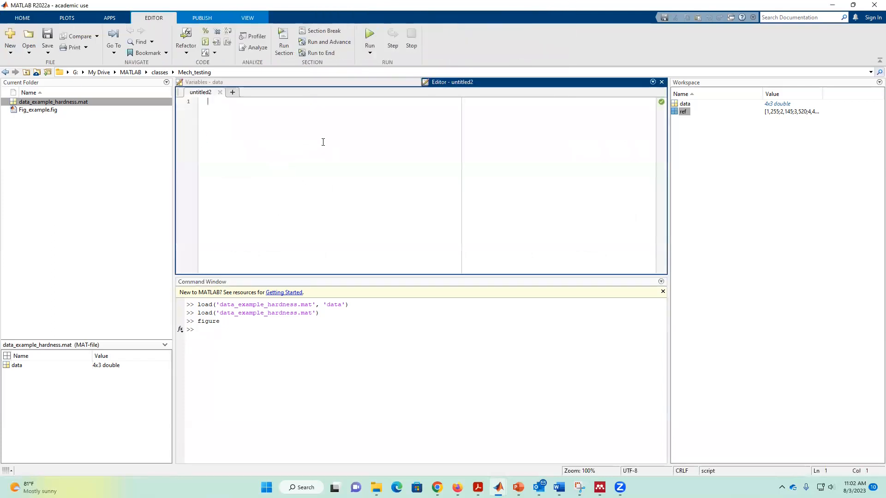
{"action": "type", "text": "figure(2)"}
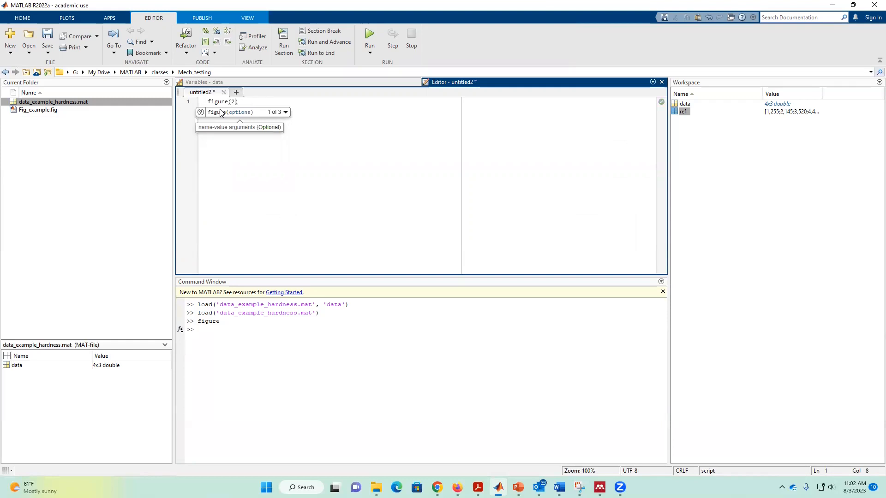
{"action": "left_click", "coordinate": [283, 42]}
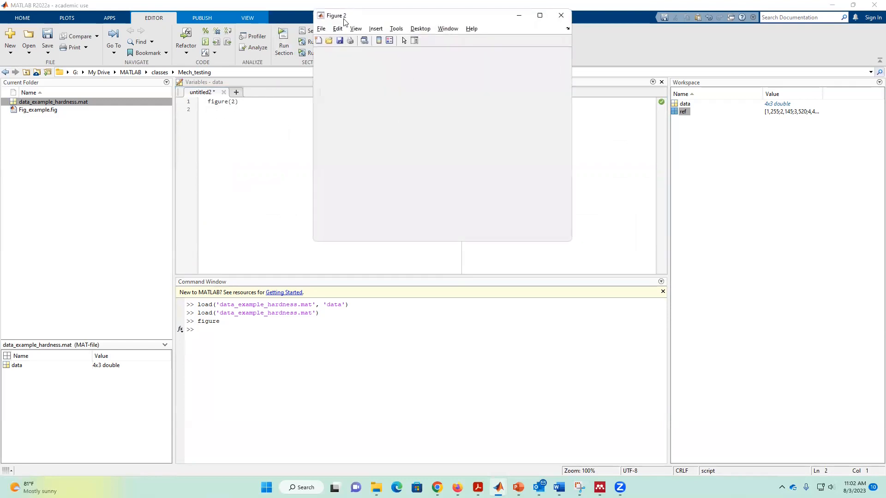
{"action": "left_click", "coordinate": [561, 16]}
{"action": "type", "text": "hold on"}
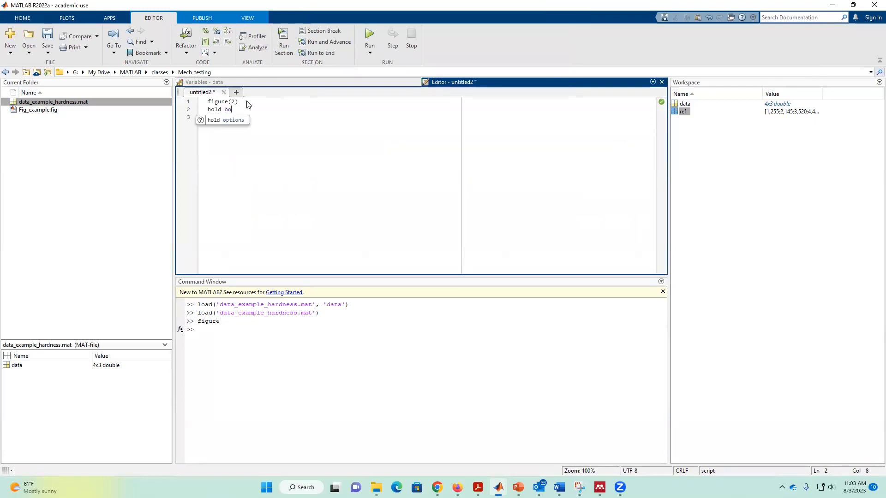
{"action": "key", "text": "Return"}
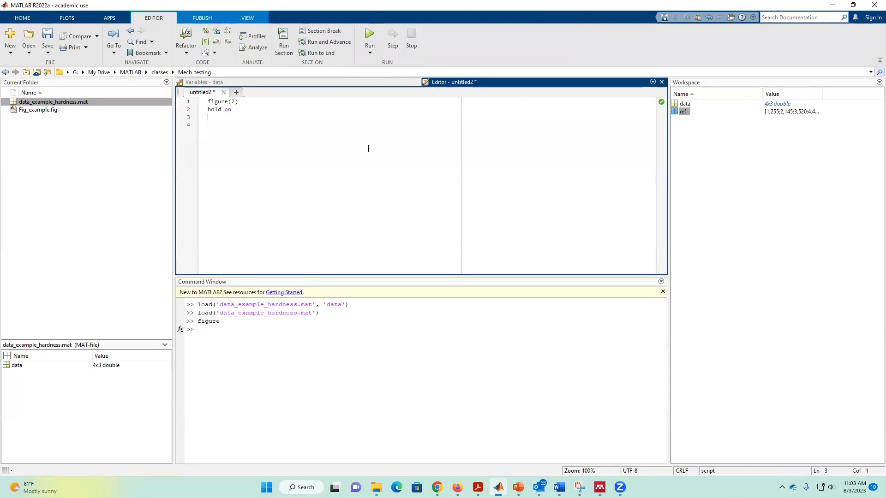
- Review the three columns of the data variable to identify the inputs for an error bar plot
{"action": "double_click", "coordinate": [683, 104]}
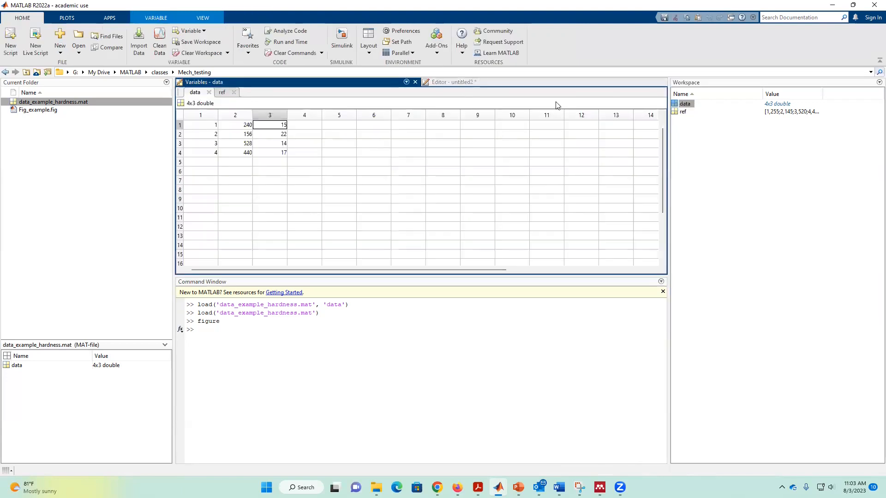
{"action": "left_click", "coordinate": [208, 119]}
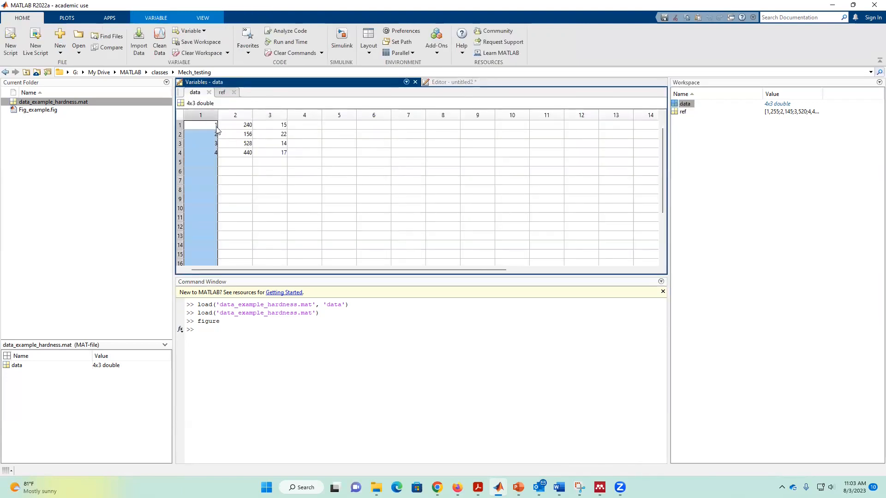
{"action": "left_click", "coordinate": [215, 126]}
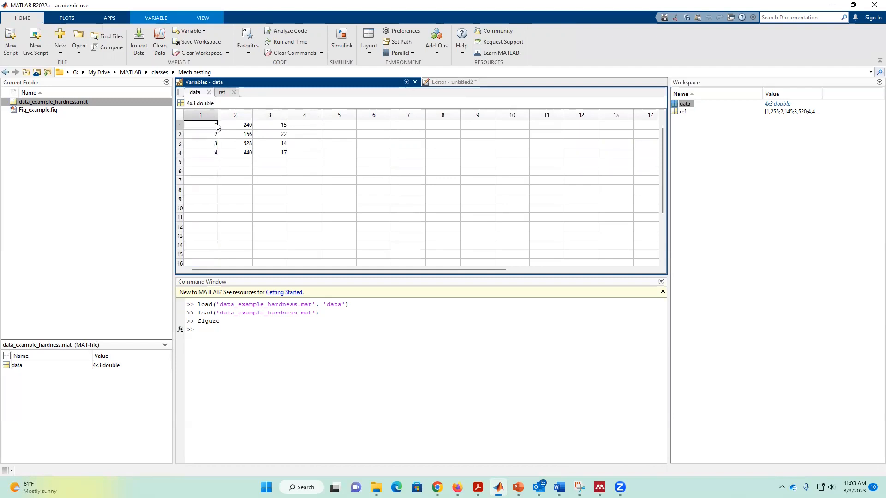
{"action": "left_click", "coordinate": [246, 128]}
{"action": "key", "text": "ctrl+space"}
{"action": "left_click", "coordinate": [271, 116]}
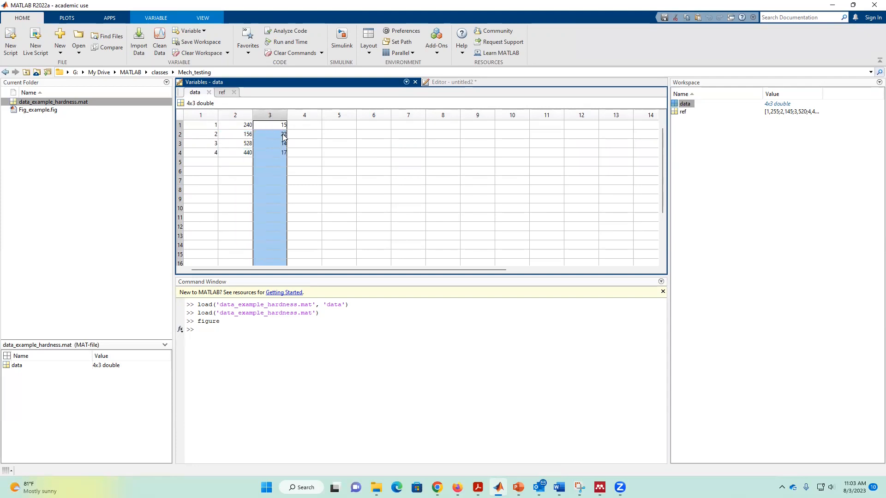
- Add the line errorbar(data(:,1),data(:,2),data(:,3)) below hold on in the script
{"action": "left_click", "coordinate": [459, 83]}
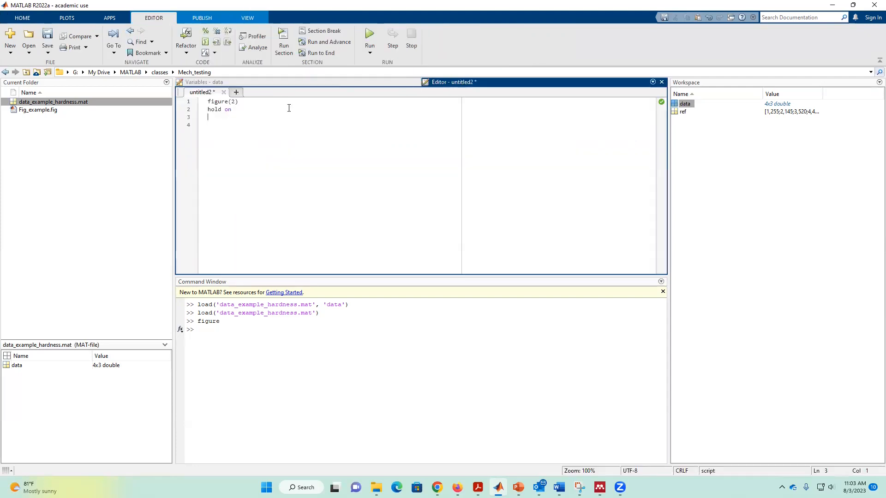
{"action": "type", "text": "errorbar("}
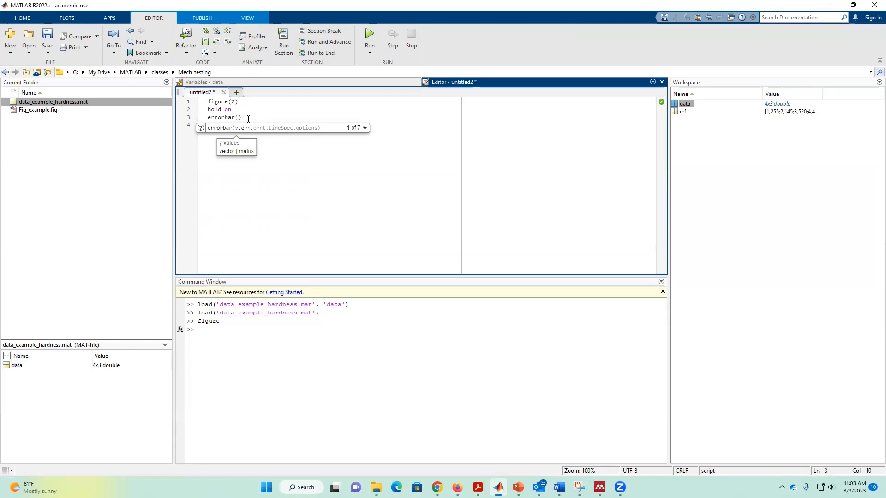
{"action": "type", "text": "data(:,1)"}
{"action": "type", "text": ",data(:m"}
{"action": "key", "text": "BackSpace"}
{"action": "type", "text": ","}
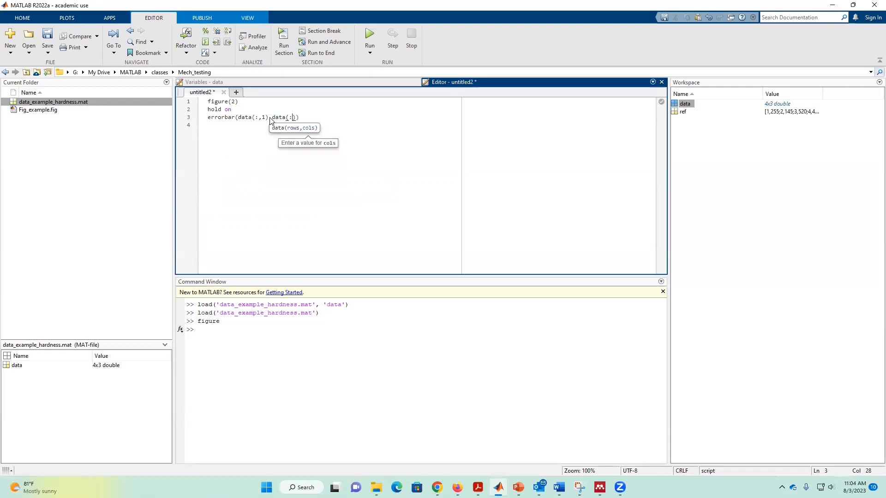
{"action": "key", "text": "BackSpace"}
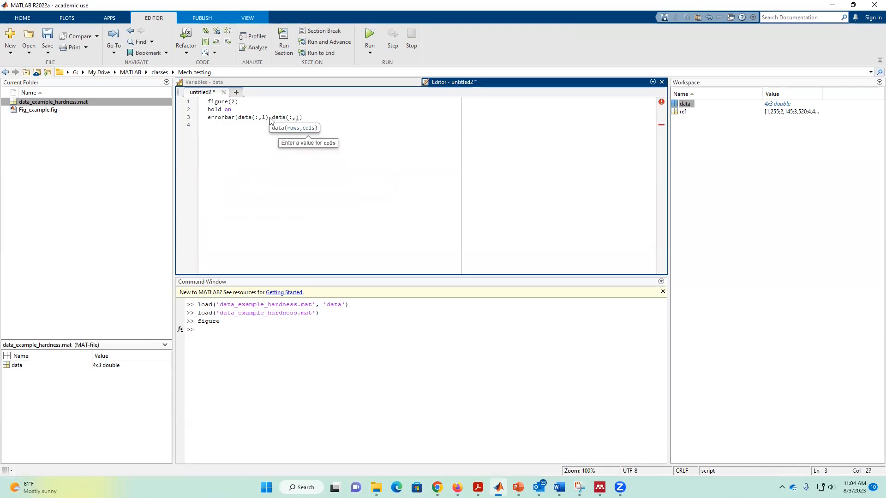
{"action": "type", "text": "2)"}
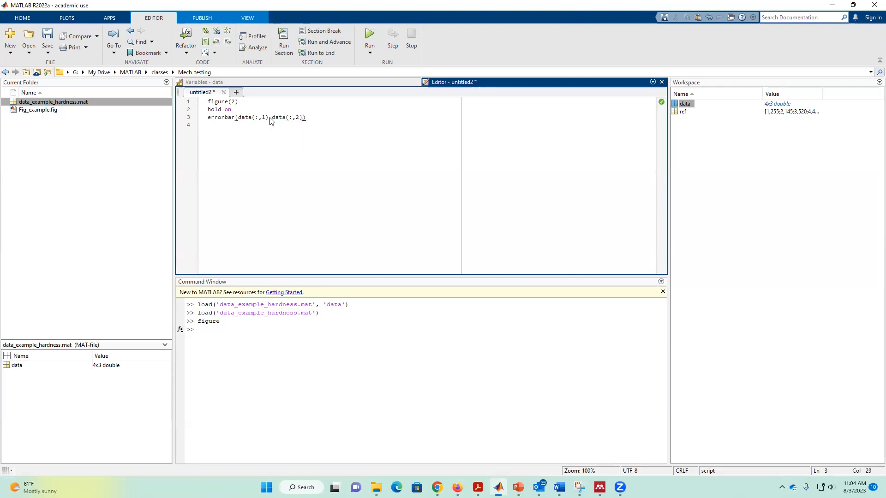
{"action": "type", "text": ",data"}
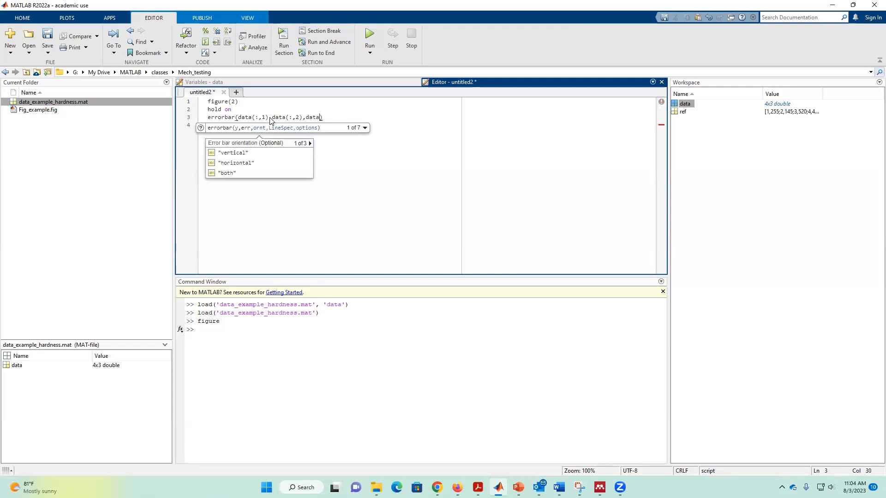
{"action": "type", "text": "(:,"}
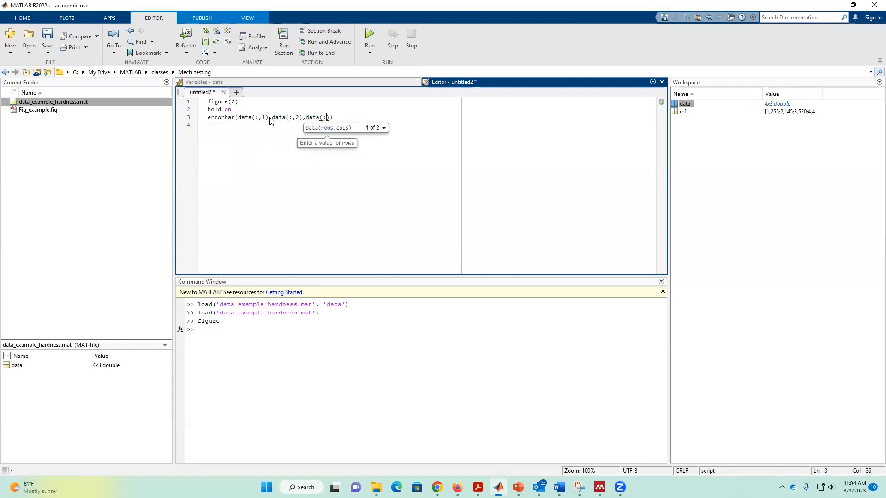
{"action": "type", "text": "3))"}
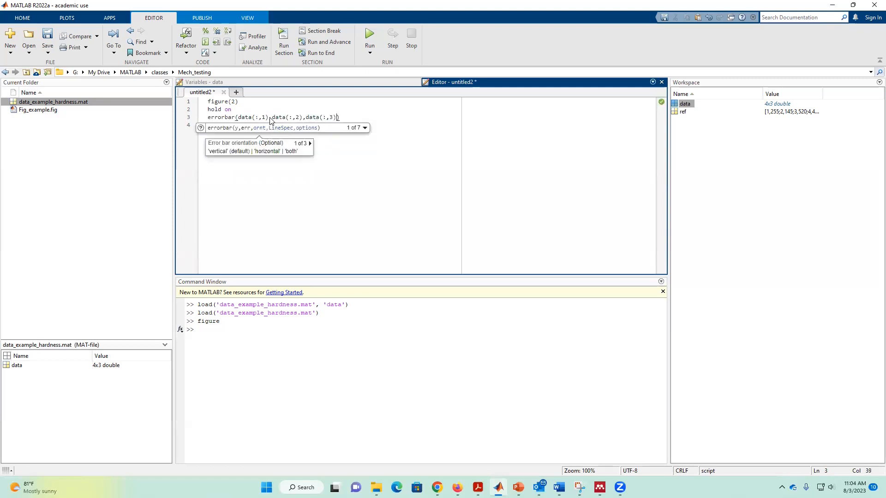
- Run the script section to view the error bar plot, and close the figure window after checking it
{"action": "left_click", "coordinate": [284, 41]}
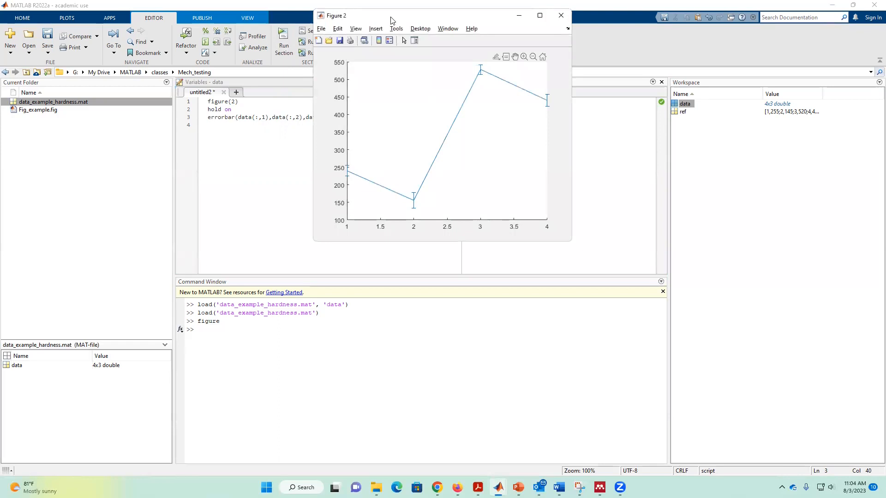
{"action": "left_click_drag", "start_coordinate": [392, 20], "coordinate": [490, 73]}
{"action": "mouse_move", "coordinate": [449, 226]}
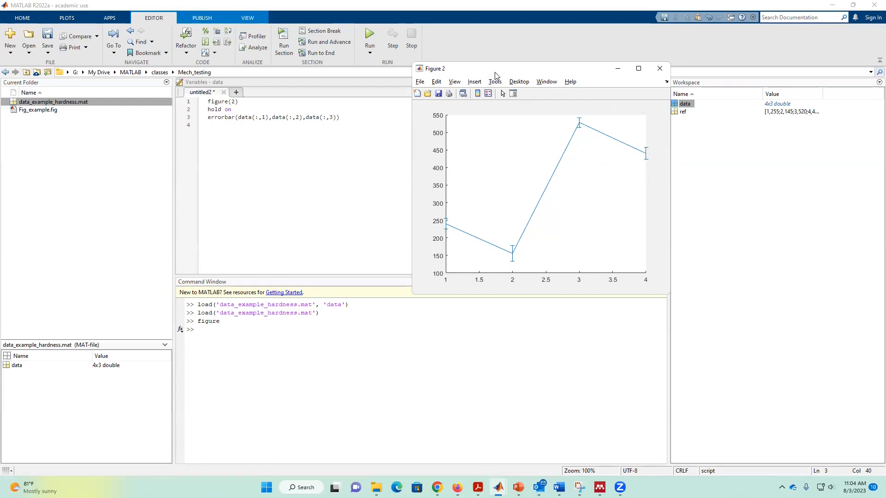
{"action": "left_click", "coordinate": [658, 69]}
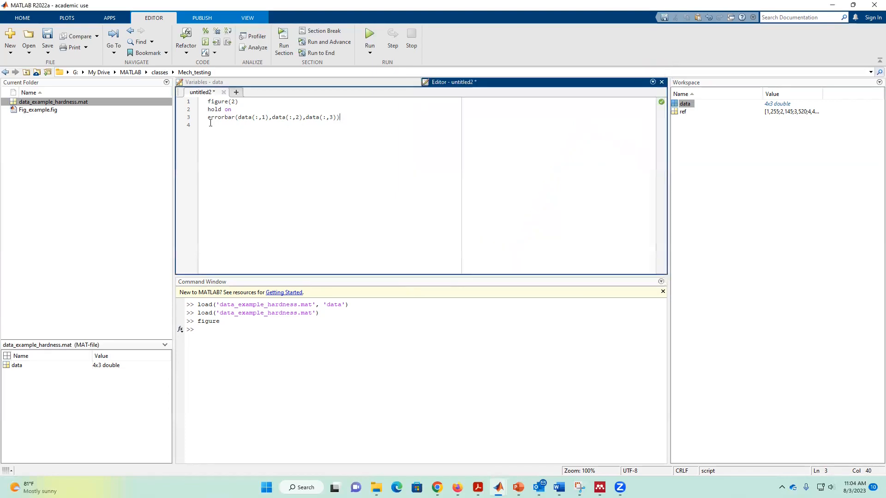
- Add the line scatter(ref(:,1),ref(:,2)) below the errorbar call to overlay the reference values
{"action": "triple_click", "coordinate": [222, 108]}
{"action": "left_click", "coordinate": [356, 121]}
{"action": "key", "text": "Return"}
{"action": "type", "text": "scatter"}
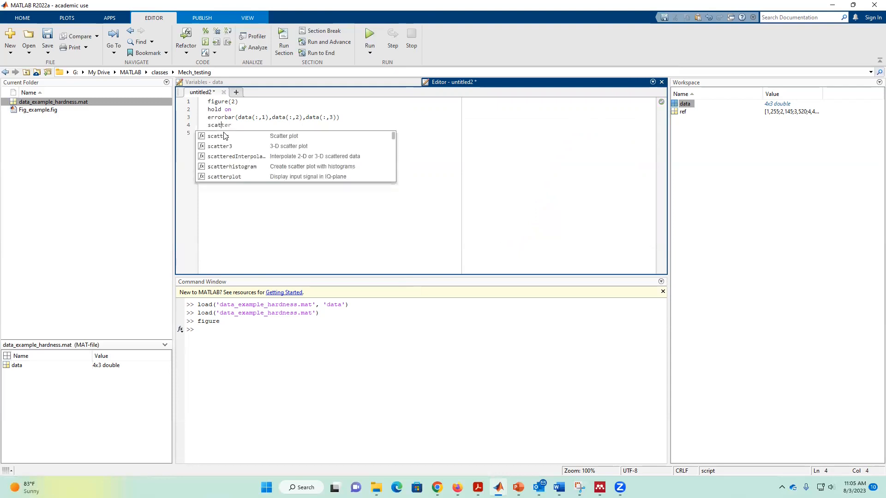
{"action": "type", "text": "("}
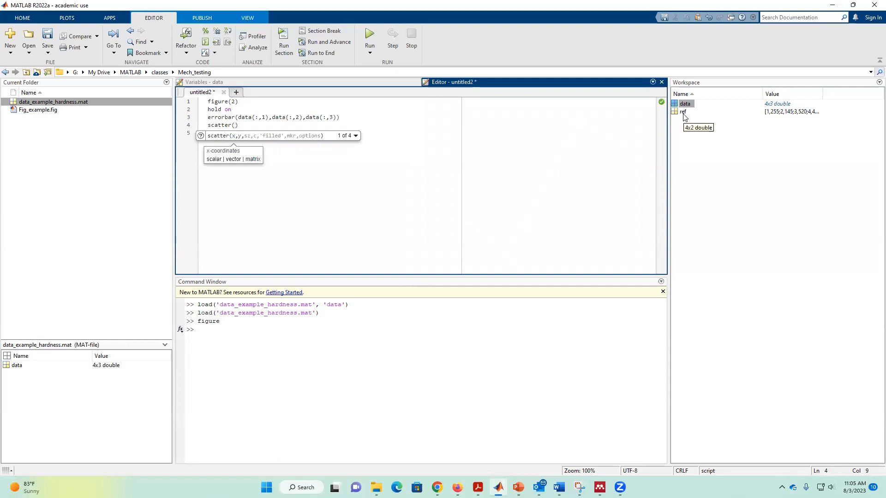
{"action": "type", "text": "ref("}
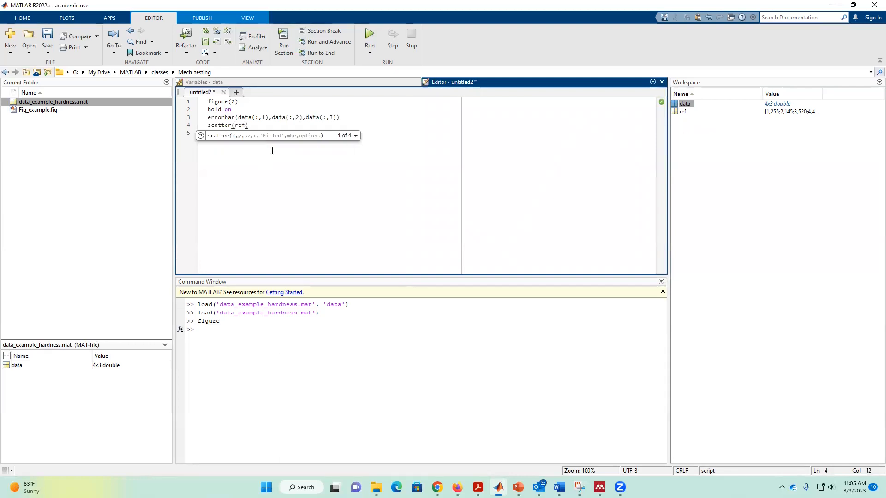
{"action": "type", "text": ":,"}
{"action": "type", "text": "1"}
{"action": "type", "text": "),ref"}
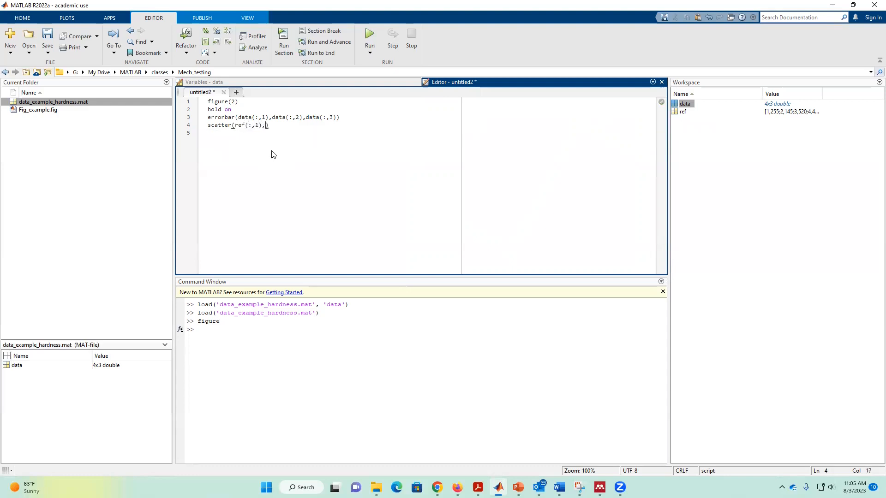
{"action": "type", "text": "(:,"}
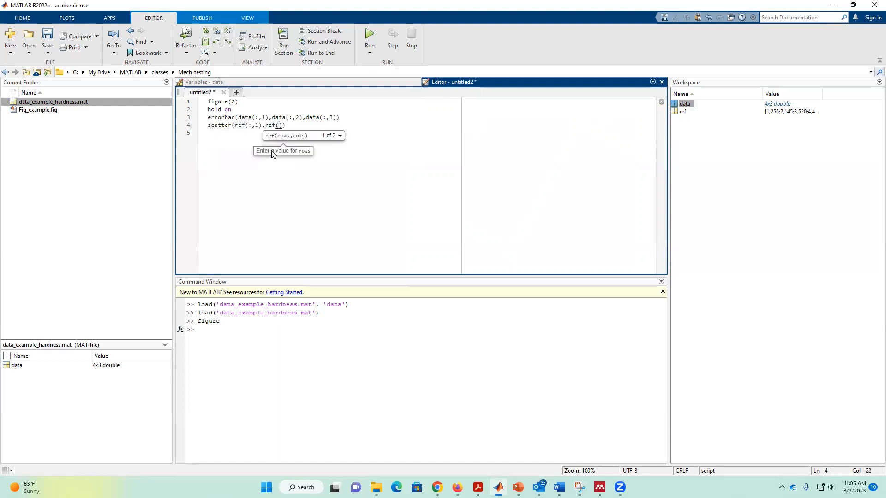
{"action": "type", "text": "2)"}
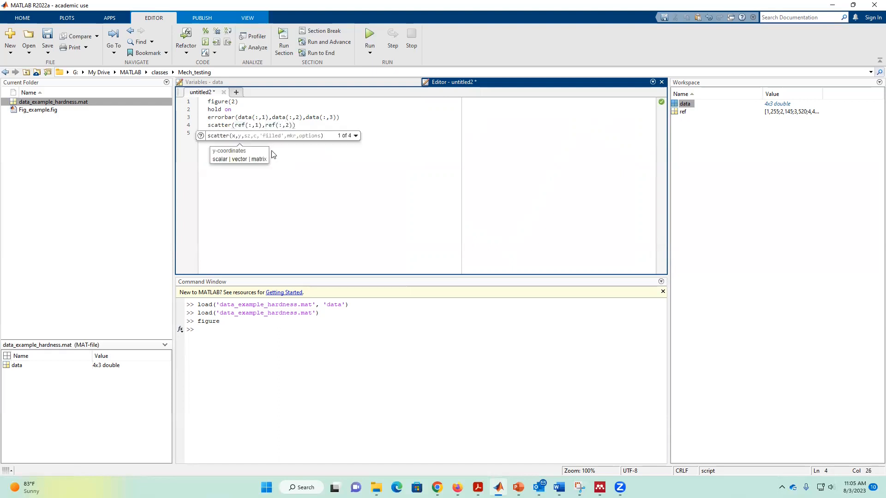
{"action": "type", "text": ")"}
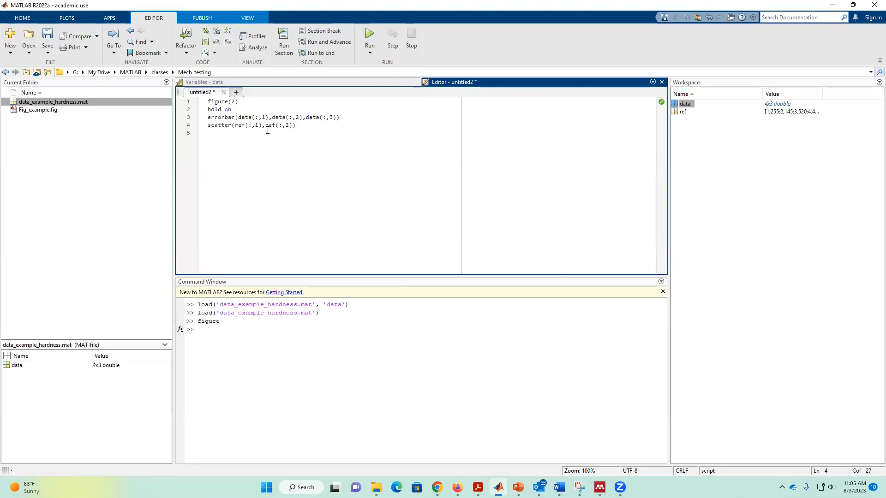
- Run the script section to plot both data sets, and show the Plot Browser in a maximized figure window
{"action": "key", "text": "ctrl+Return"}
{"action": "left_click_drag", "start_coordinate": [447, 16], "coordinate": [492, 89]}
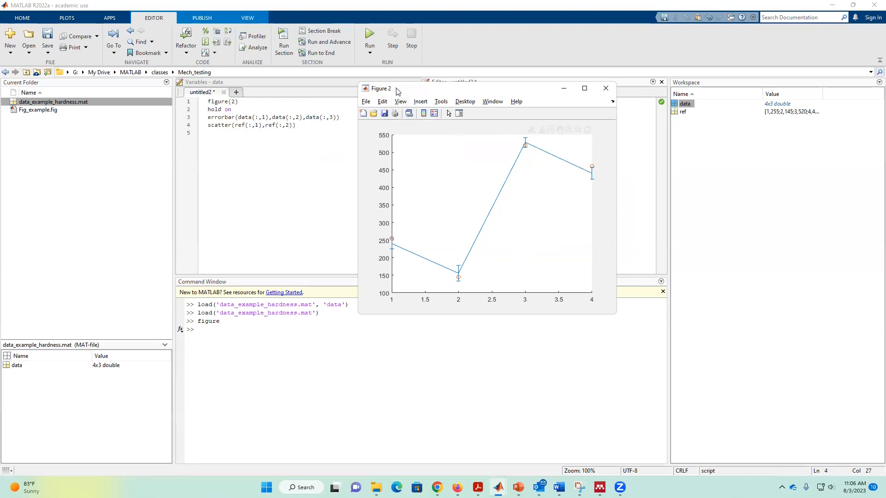
{"action": "left_click", "coordinate": [399, 104]}
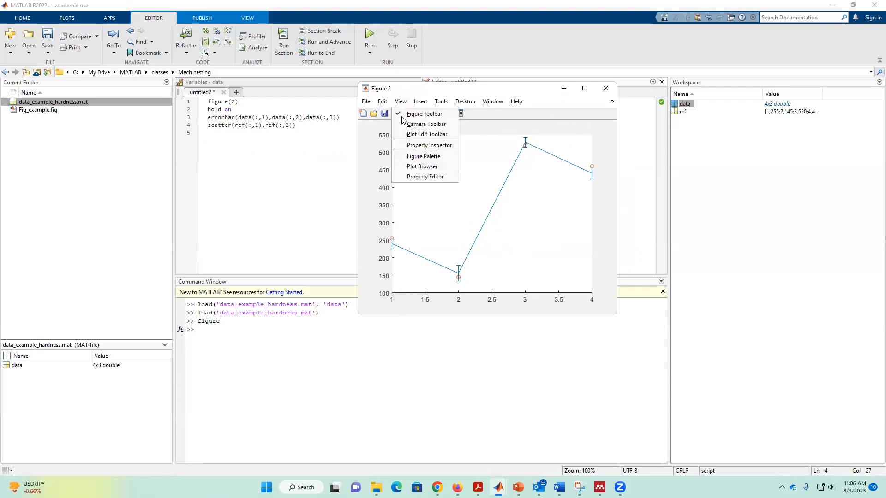
{"action": "left_click", "coordinate": [423, 167]}
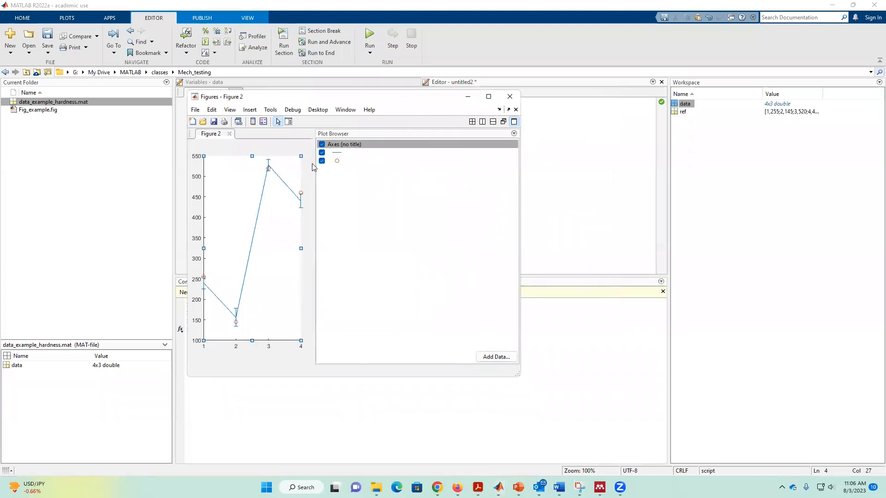
{"action": "left_click", "coordinate": [489, 96]}
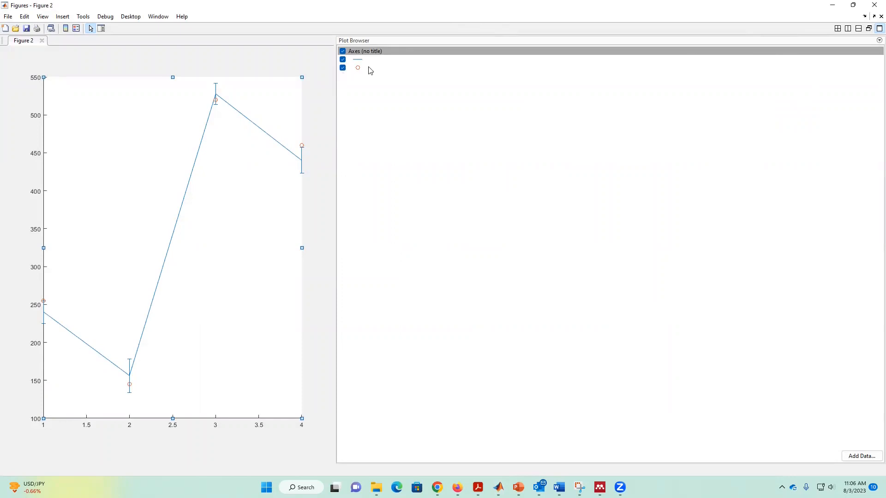
- Toggle the visibility of the two plotted series, leave the scatter series hidden, and close the Property Editor
{"action": "left_click", "coordinate": [343, 60]}
{"action": "left_click", "coordinate": [344, 60]}
{"action": "double_click", "coordinate": [345, 67]}
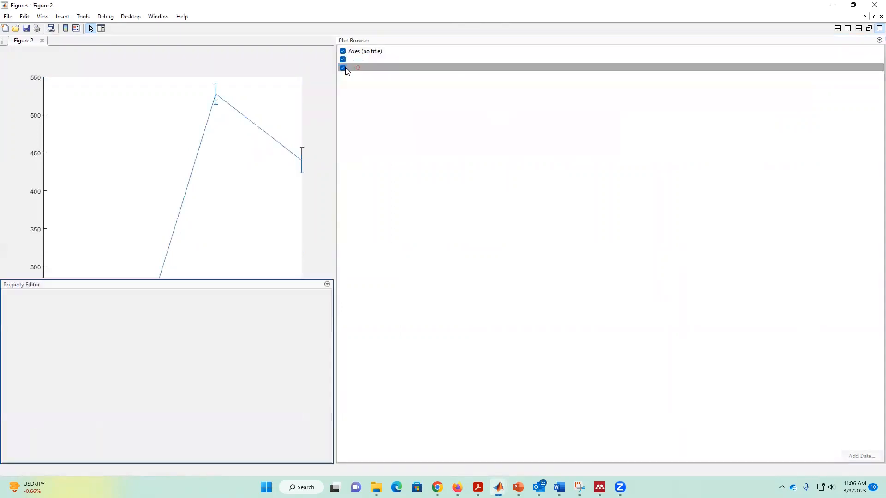
{"action": "left_click", "coordinate": [342, 68]}
{"action": "left_click", "coordinate": [327, 285]}
{"action": "left_click", "coordinate": [382, 212]}
{"action": "left_click", "coordinate": [327, 284]}
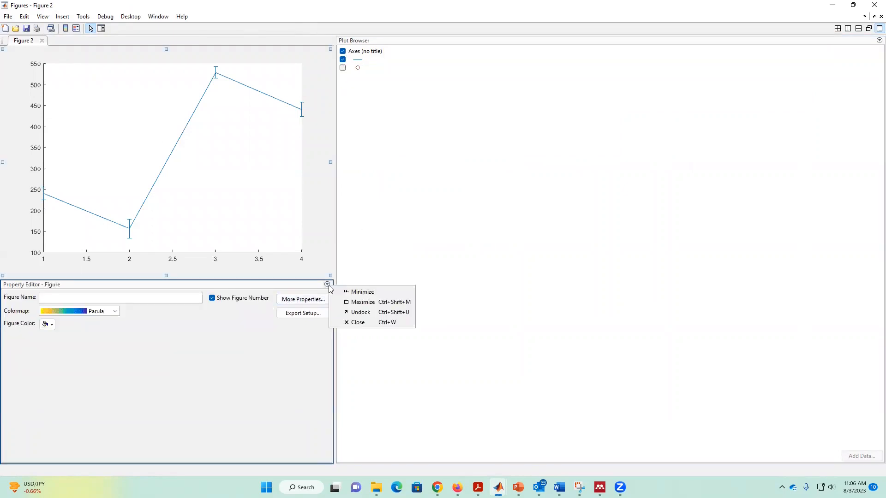
{"action": "left_click", "coordinate": [352, 326]}
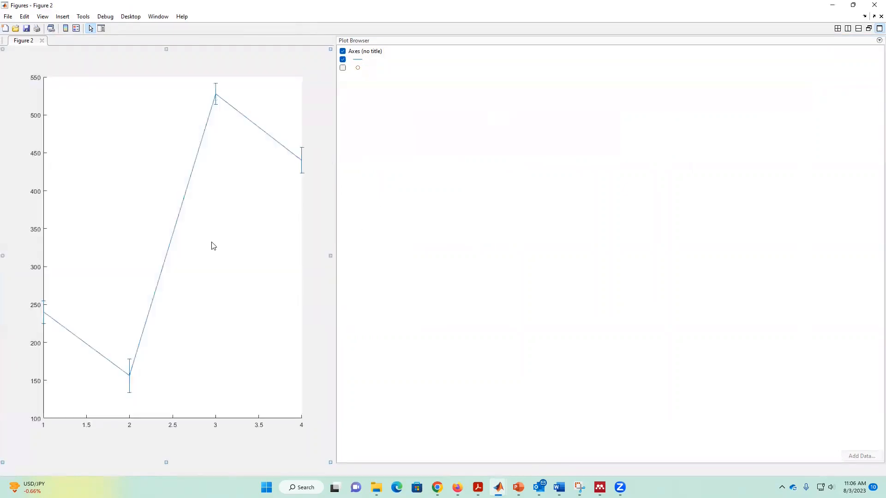
- Show the Property Editor again and resize the panes to give the plot more room
{"action": "left_click", "coordinate": [42, 17]}
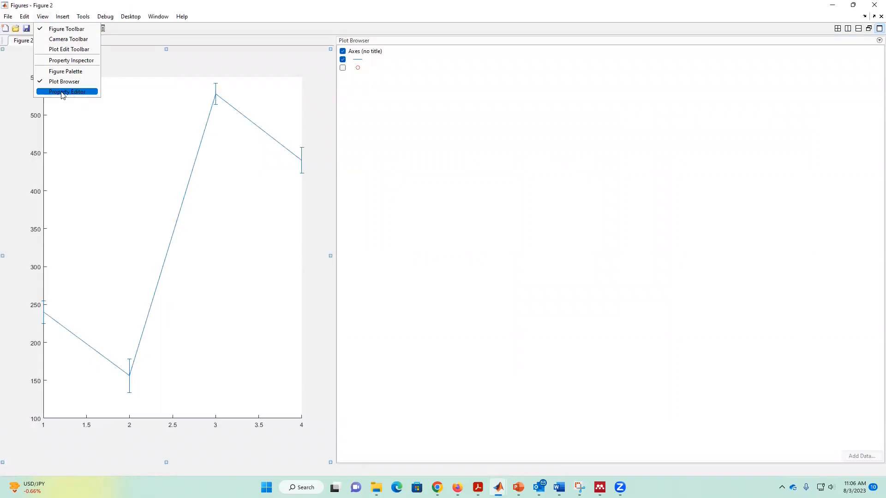
{"action": "left_click", "coordinate": [63, 92]}
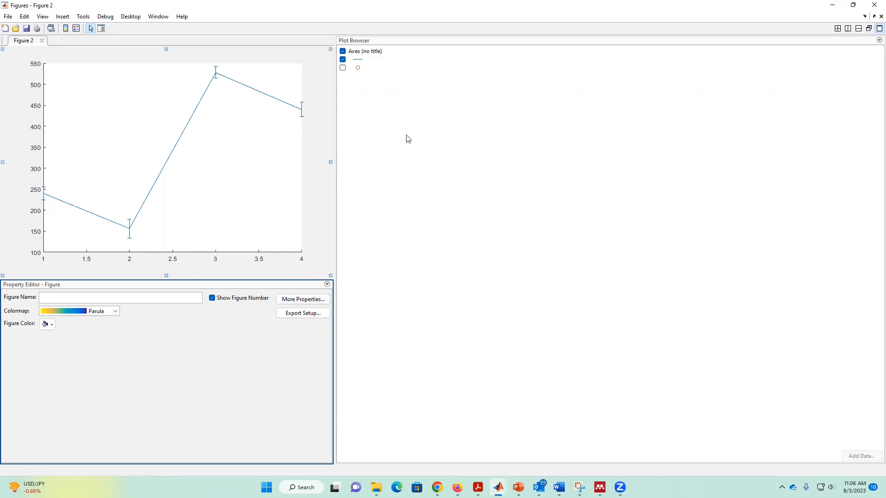
{"action": "left_click_drag", "start_coordinate": [220, 282], "coordinate": [221, 327]}
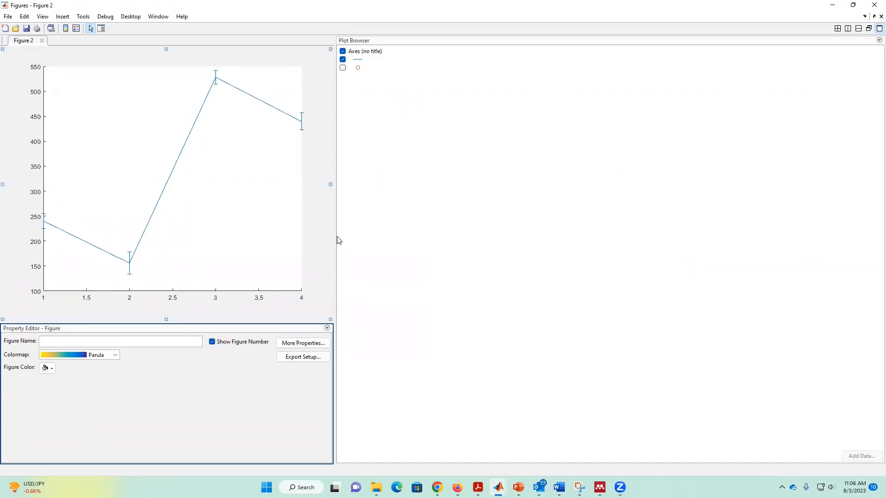
{"action": "left_click_drag", "start_coordinate": [337, 233], "coordinate": [392, 212]}
- Set the figure's background color to white
{"action": "left_click", "coordinate": [11, 95]}
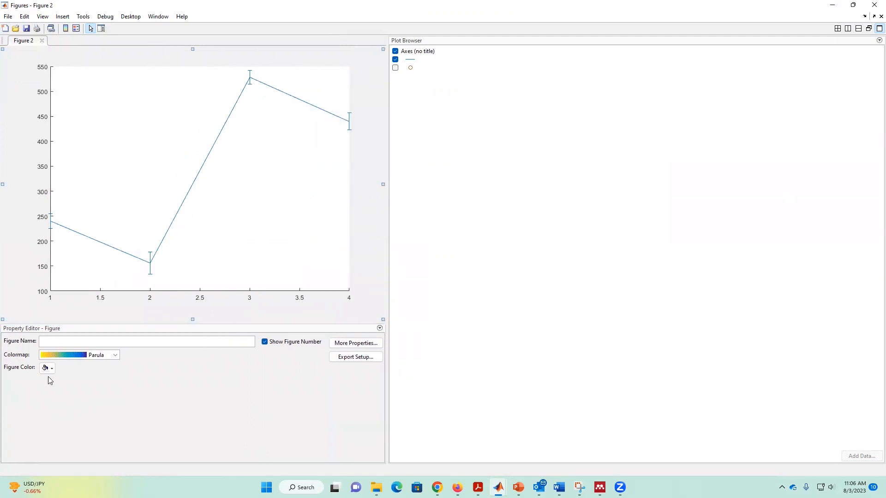
{"action": "left_click", "coordinate": [354, 192]}
{"action": "left_click", "coordinate": [370, 110]}
{"action": "left_click", "coordinate": [91, 29]}
{"action": "left_click", "coordinate": [46, 368]}
{"action": "left_click", "coordinate": [56, 383]}
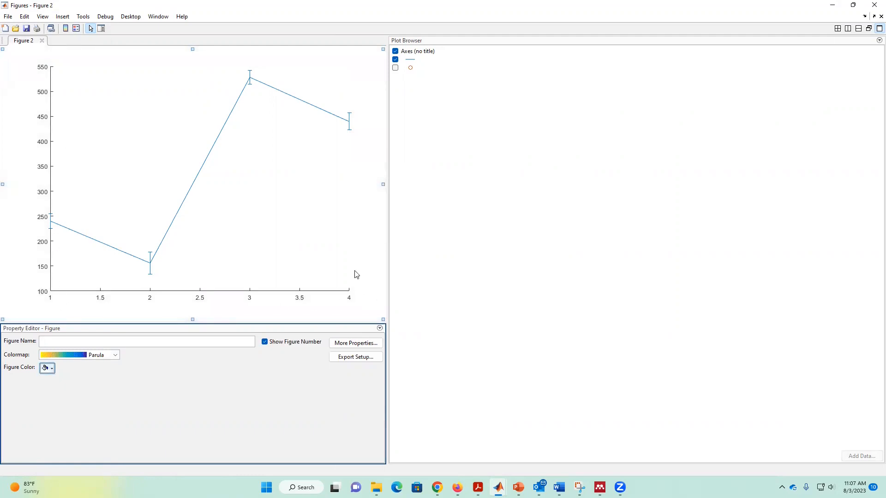
- Turn on the axes box, and label the X axis Condition and the Y axis Hardness (HV)
{"action": "left_click", "coordinate": [47, 166]}
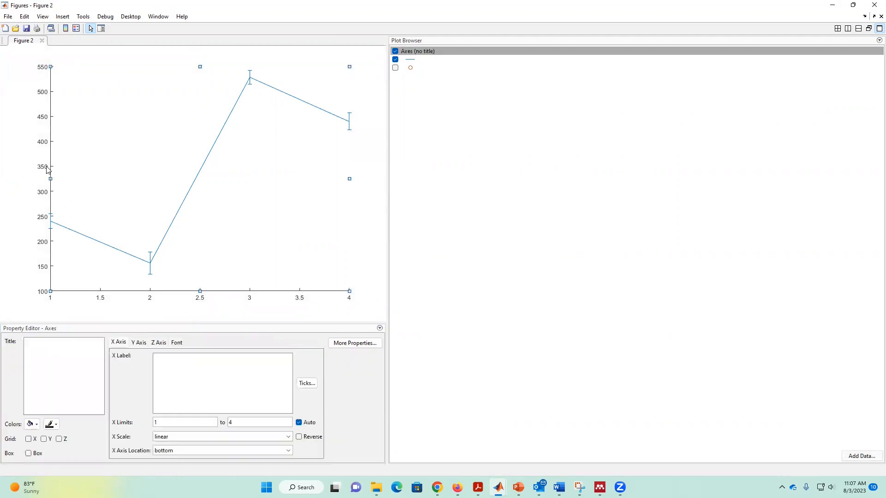
{"action": "left_click", "coordinate": [29, 454]}
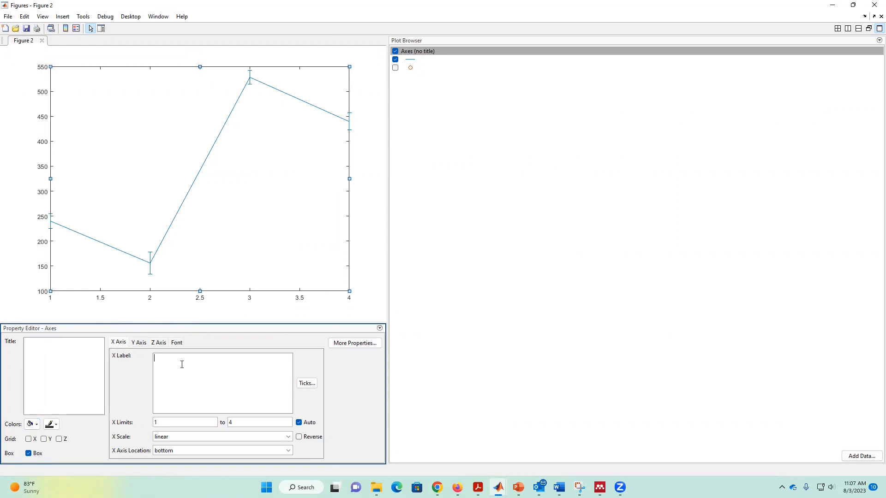
{"action": "type", "text": "Condition"}
{"action": "left_click", "coordinate": [140, 344]}
{"action": "type", "text": "Hardness "}
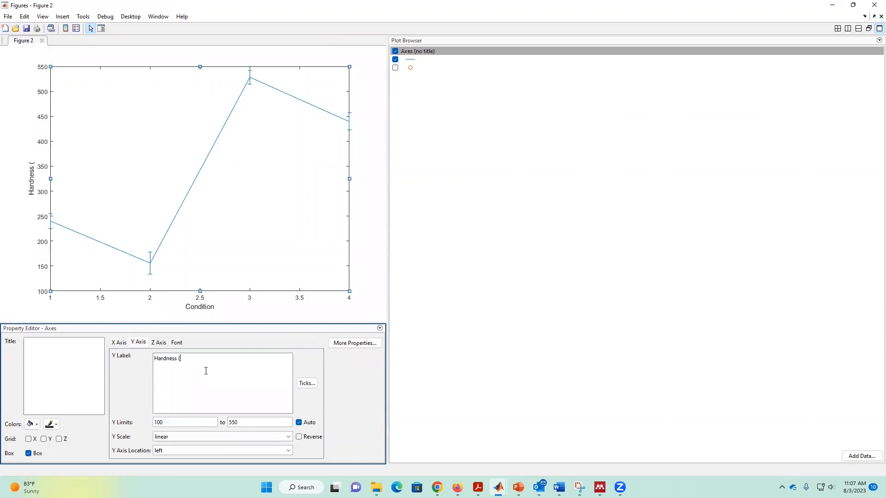
{"action": "type", "text": "(HV)"}
- Set the Y axis upper limit to 600, and make the scatter series visible again
{"action": "left_click", "coordinate": [167, 423]}
{"action": "key", "text": "Tab"}
{"action": "left_click", "coordinate": [205, 422]}
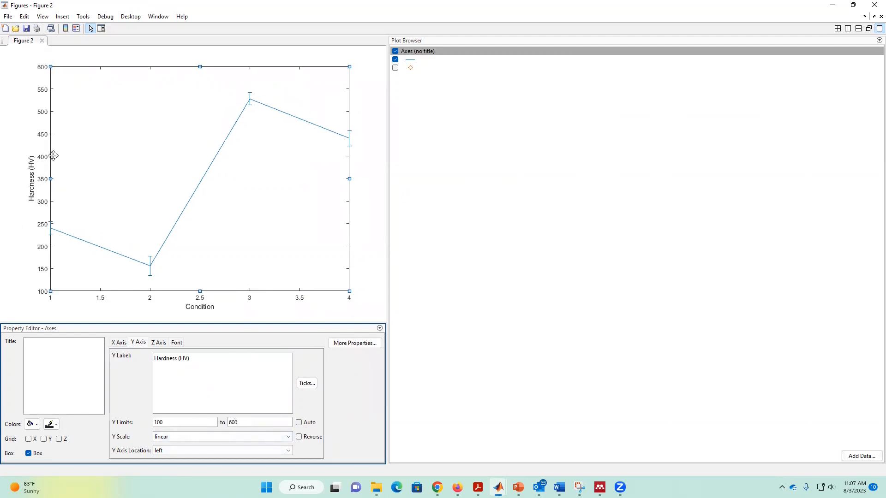
{"action": "left_click", "coordinate": [396, 68]}
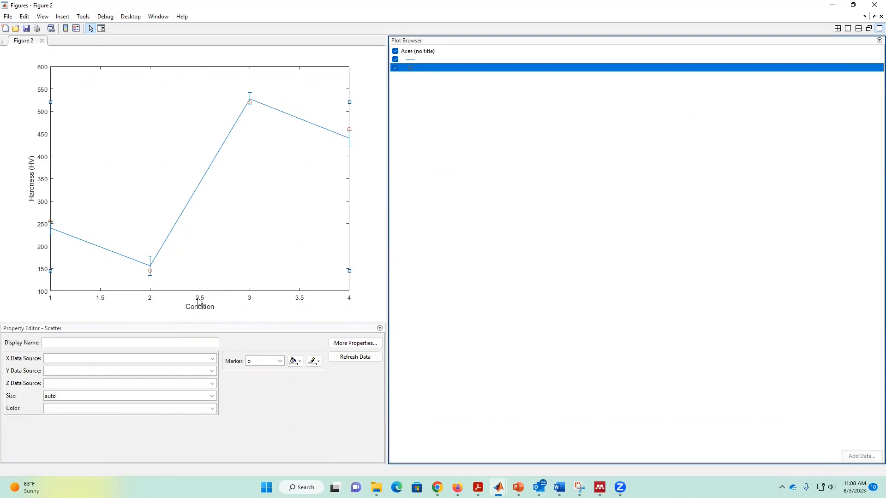
- Set the axes font to Times New Roman at size 20
{"action": "left_click", "coordinate": [199, 302]}
{"action": "left_click", "coordinate": [176, 341]}
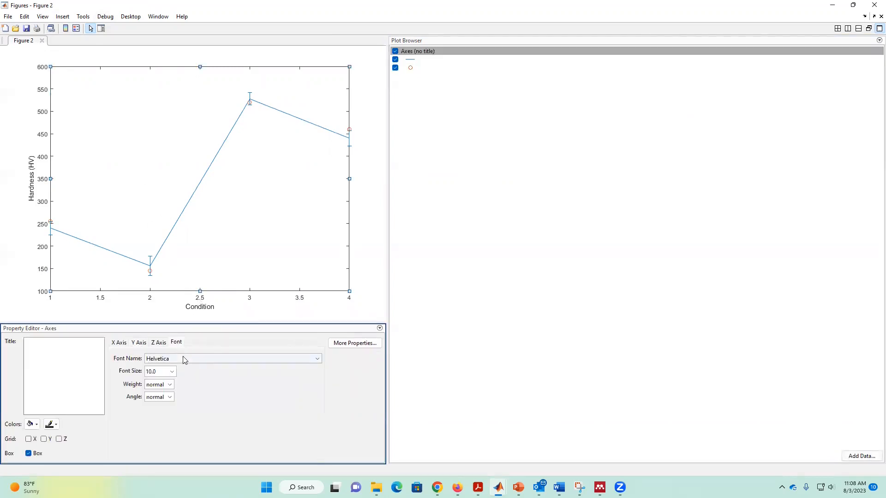
{"action": "left_click", "coordinate": [183, 359]}
{"action": "type", "text": "times"}
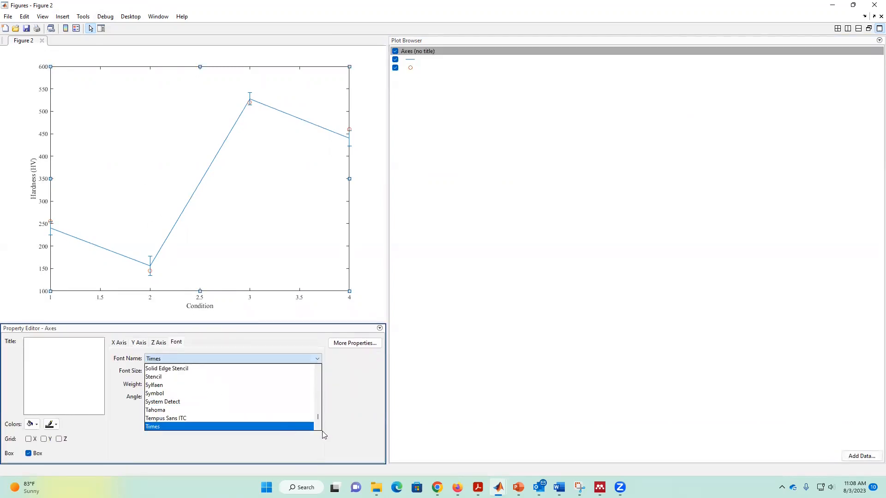
{"action": "scroll", "coordinate": [320, 429], "scroll_direction": "down", "scroll_amount": 1}
{"action": "left_click", "coordinate": [207, 427]}
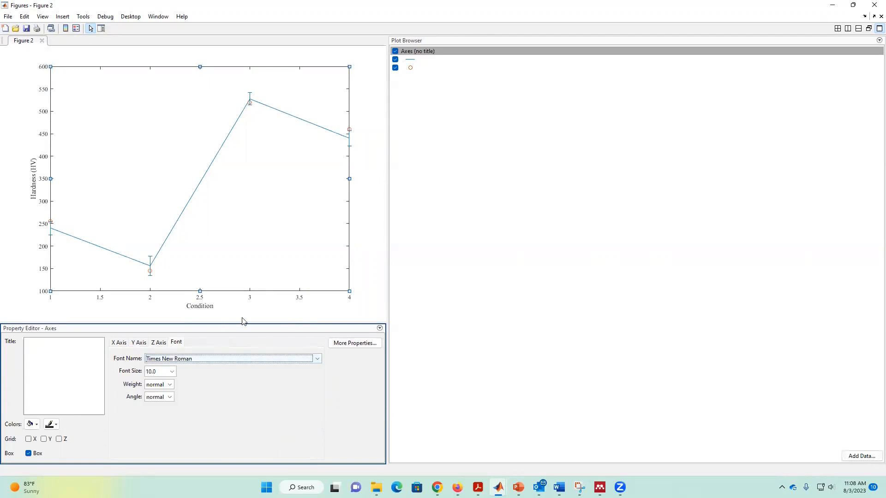
{"action": "left_click", "coordinate": [171, 372]}
{"action": "left_click", "coordinate": [155, 343]}
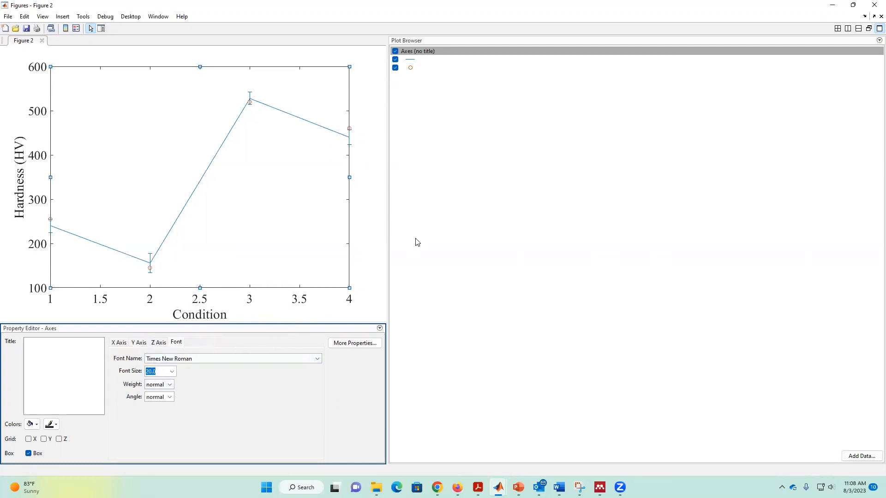
- Set the line width of the error-bar series to 2.0
{"action": "left_click", "coordinate": [419, 60]}
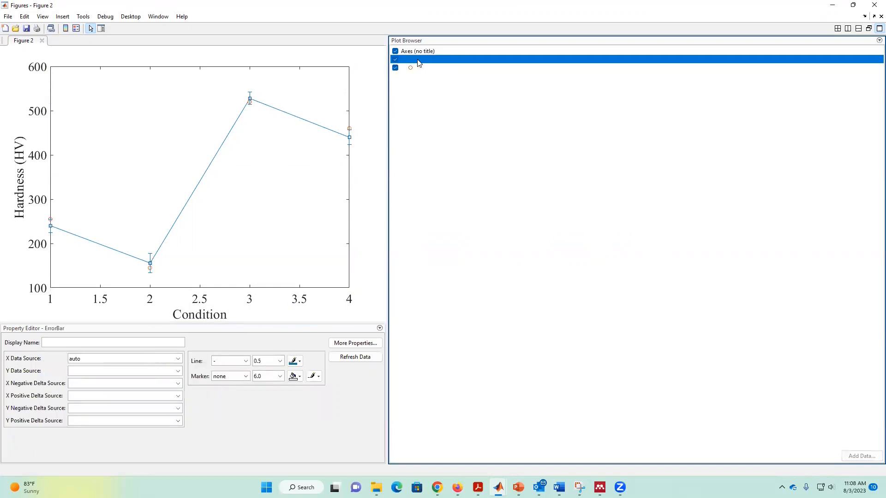
{"action": "left_click", "coordinate": [279, 361]}
{"action": "left_click", "coordinate": [263, 268]}
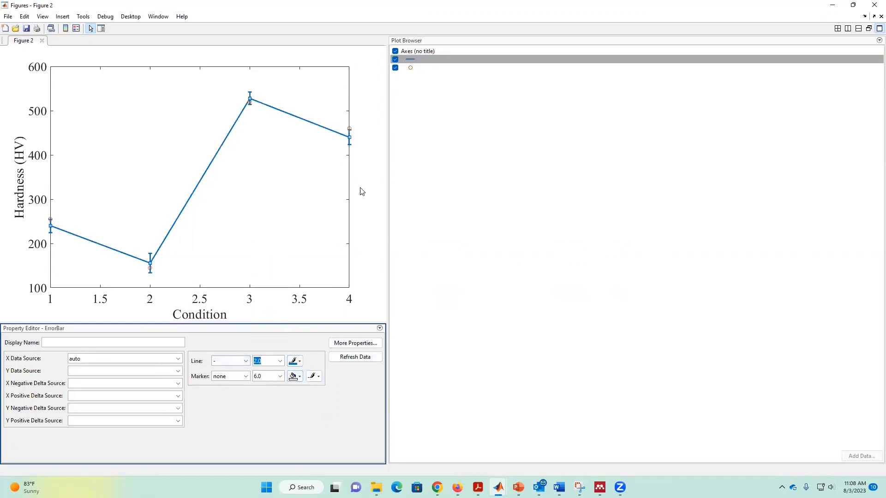
{"action": "left_click", "coordinate": [183, 272]}
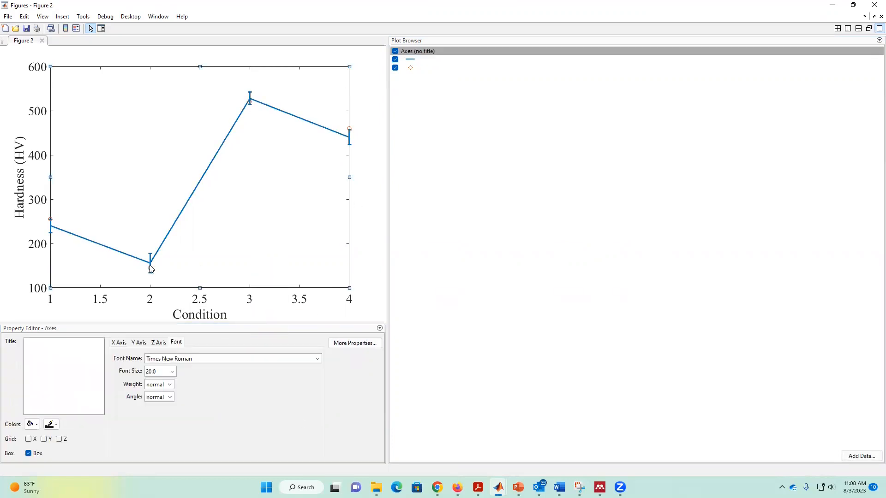
- Give the error-bar series circle (o) markers at size 10
{"action": "left_click", "coordinate": [410, 60]}
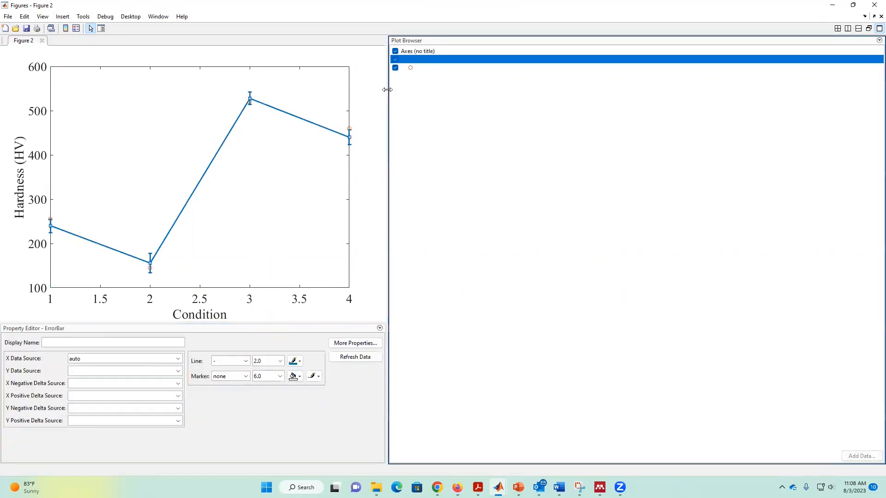
{"action": "left_click", "coordinate": [248, 377]}
{"action": "left_click_drag", "start_coordinate": [248, 425], "coordinate": [249, 387]}
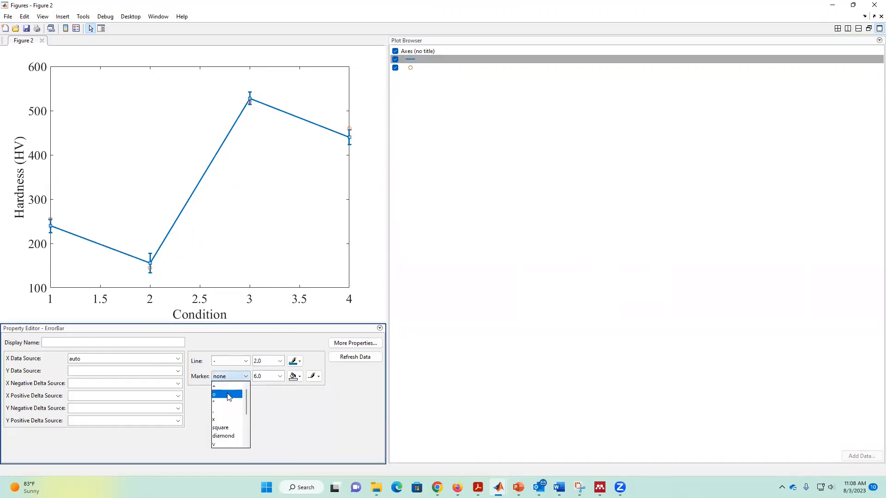
{"action": "left_click", "coordinate": [229, 395]}
{"action": "left_click", "coordinate": [280, 376]}
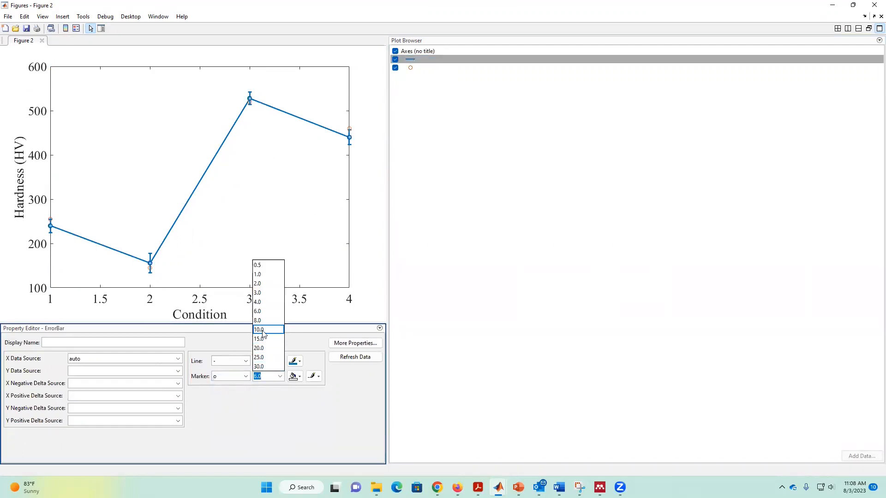
{"action": "left_click", "coordinate": [269, 328]}
{"action": "left_click", "coordinate": [268, 297]}
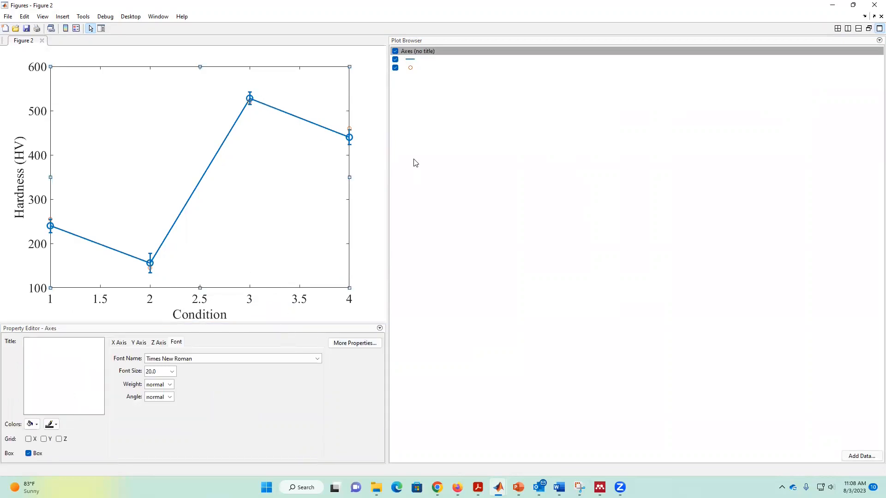
- Change the scatter series markers to squares with orange fill and orange edges
{"action": "left_click", "coordinate": [410, 68]}
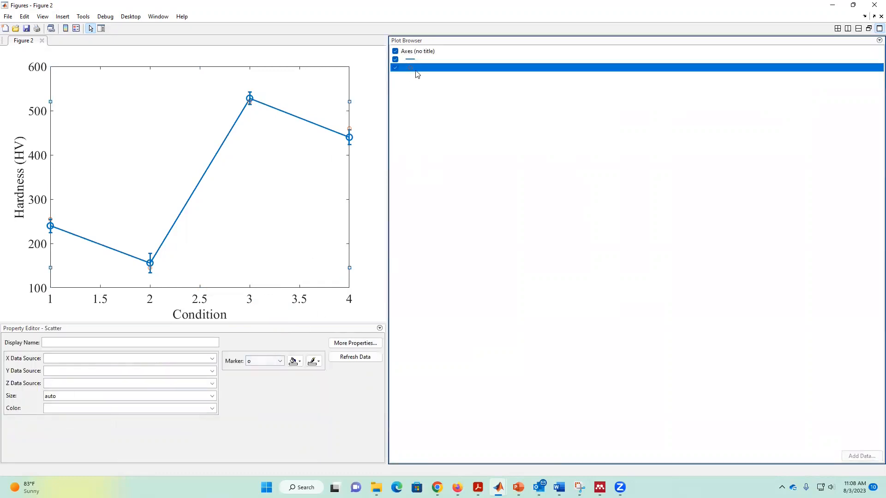
{"action": "left_click", "coordinate": [279, 361]}
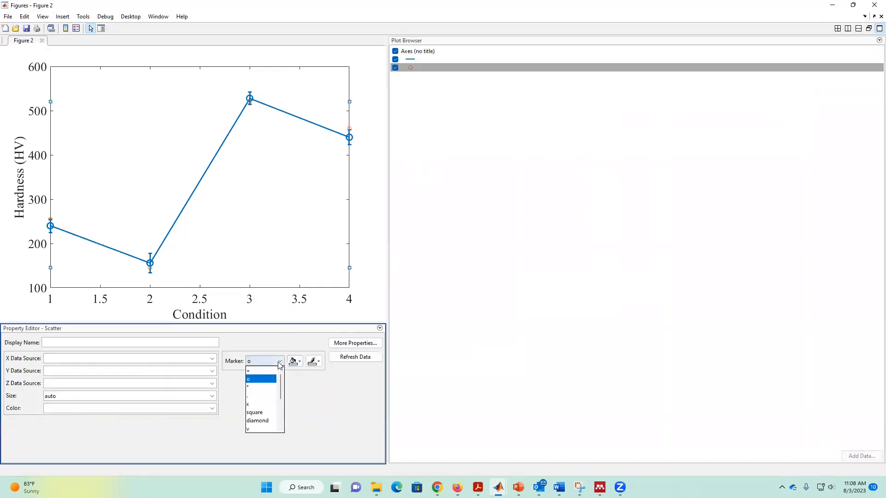
{"action": "mouse_move", "coordinate": [281, 382]}
{"action": "left_mouse_down"}
{"action": "mouse_move", "coordinate": [281, 413]}
{"action": "mouse_move", "coordinate": [281, 373]}
{"action": "left_mouse_up"}
{"action": "left_click", "coordinate": [261, 412]}
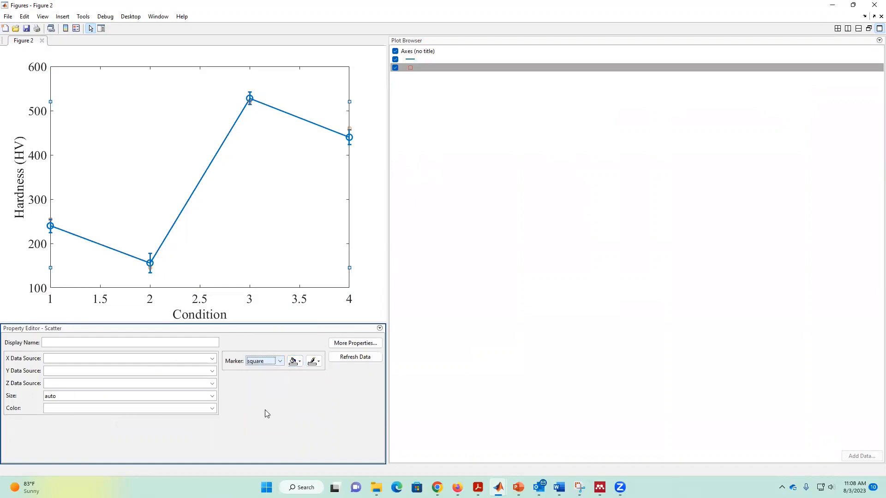
{"action": "left_click", "coordinate": [296, 361]}
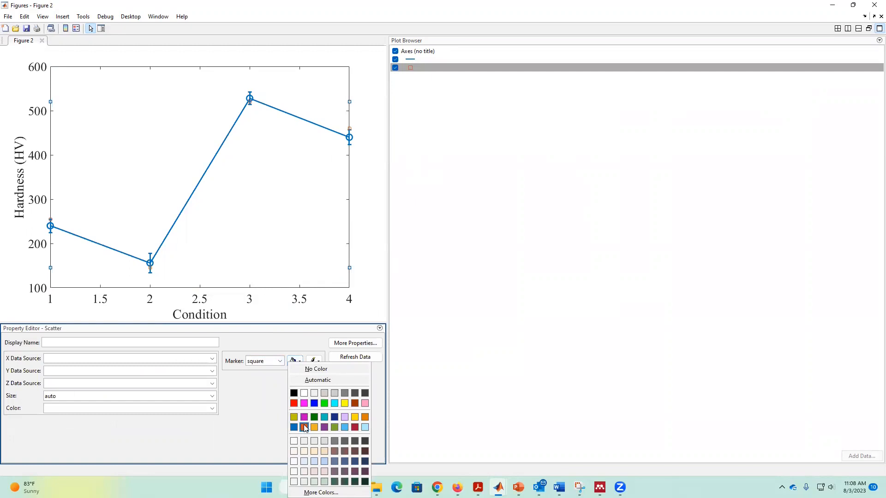
{"action": "left_click", "coordinate": [304, 427]}
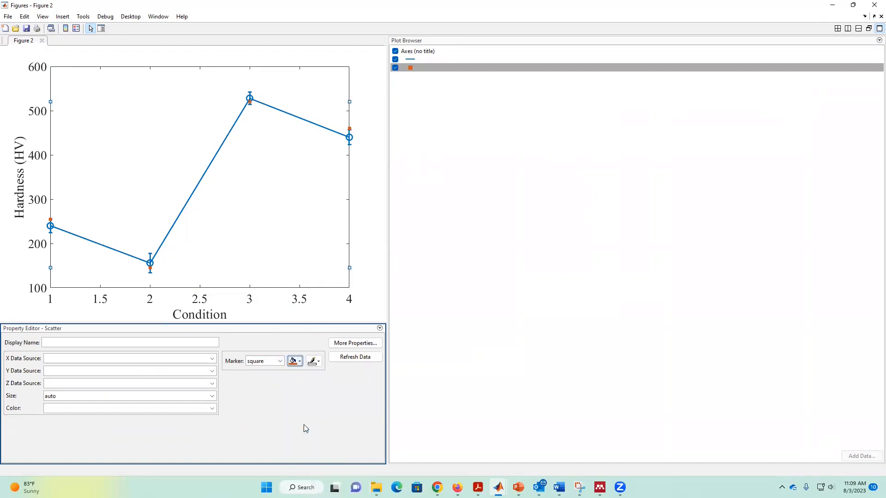
{"action": "left_click", "coordinate": [312, 361]}
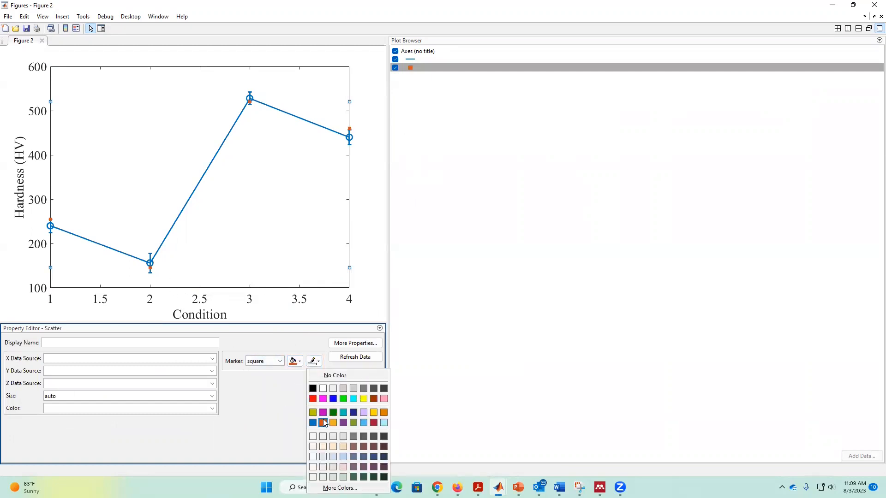
{"action": "left_click", "coordinate": [324, 423]}
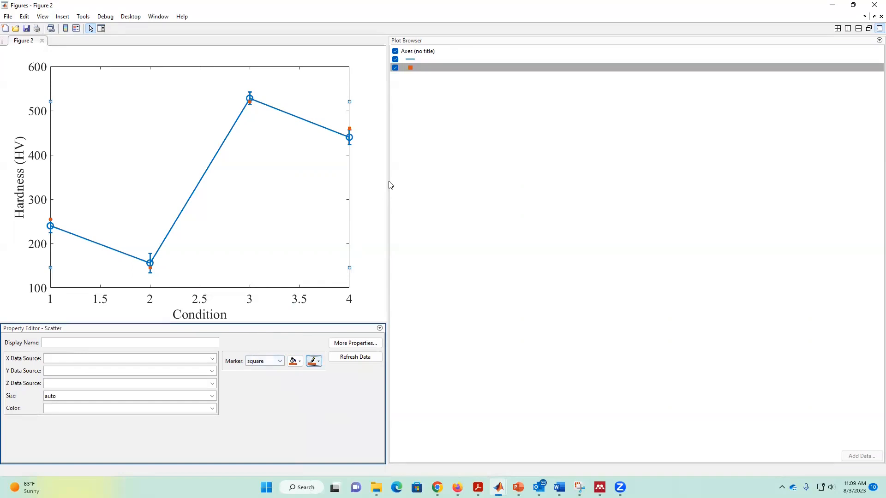
- Set the display names of the error-bar series to Experirmental and the scatter series to Reference
{"action": "left_click", "coordinate": [419, 59]}
{"action": "left_click", "coordinate": [58, 342]}
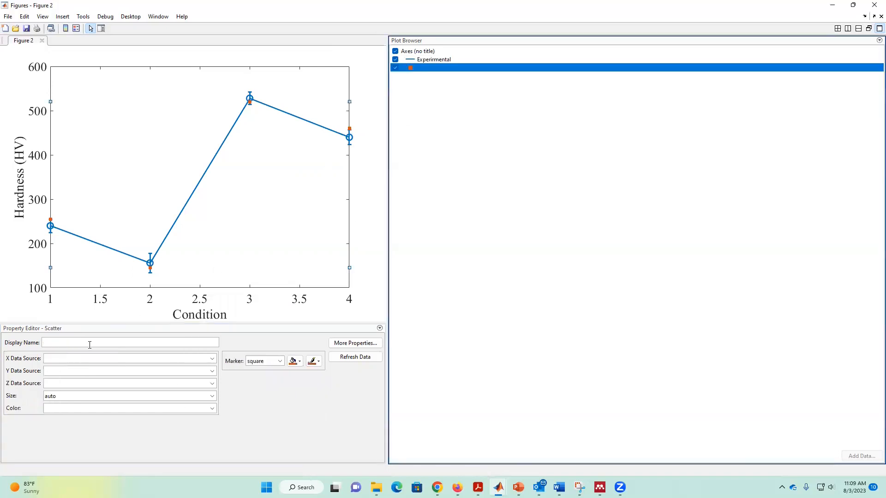
{"action": "left_click", "coordinate": [90, 345]}
{"action": "type", "text": "Reference"}
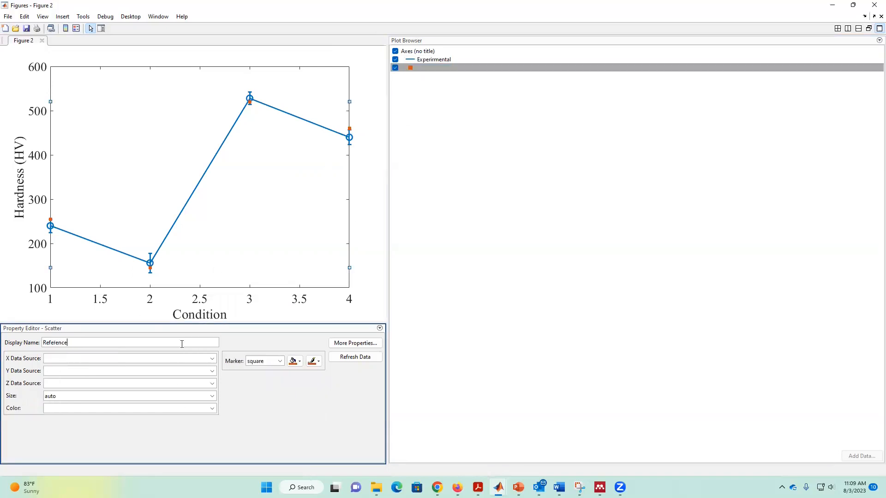
{"action": "left_click", "coordinate": [424, 182]}
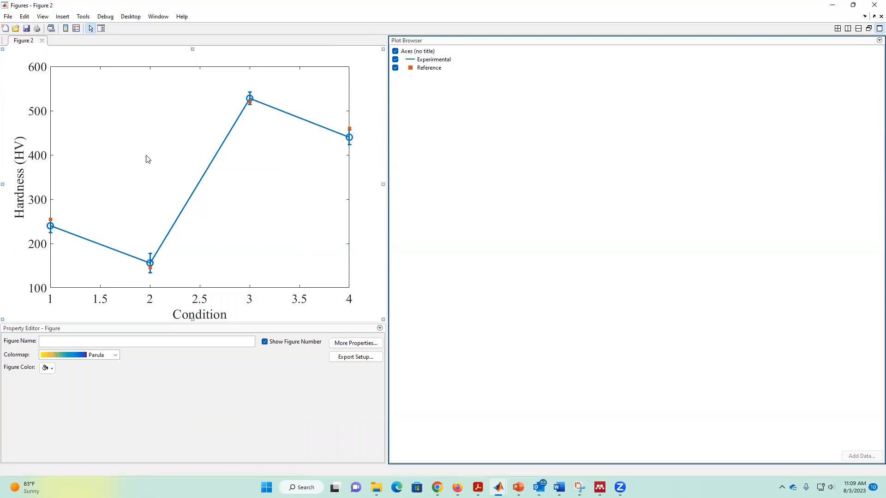
- Show the legend on the axes and correct the error-bar series' display name to Experimental
{"action": "right_click", "coordinate": [160, 122]}
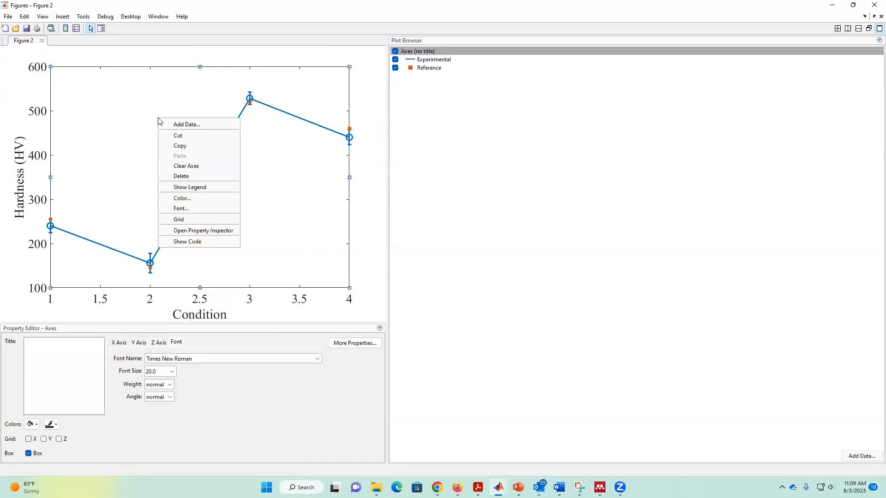
{"action": "left_click", "coordinate": [209, 188]}
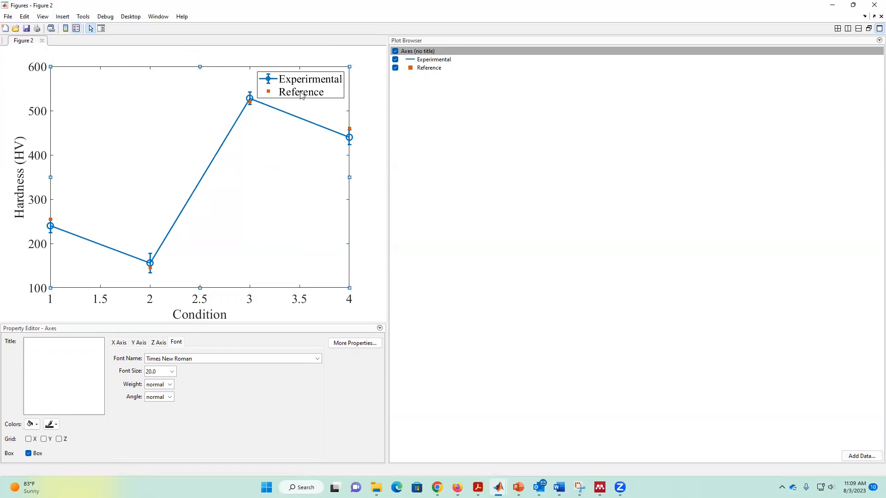
{"action": "left_click", "coordinate": [423, 61]}
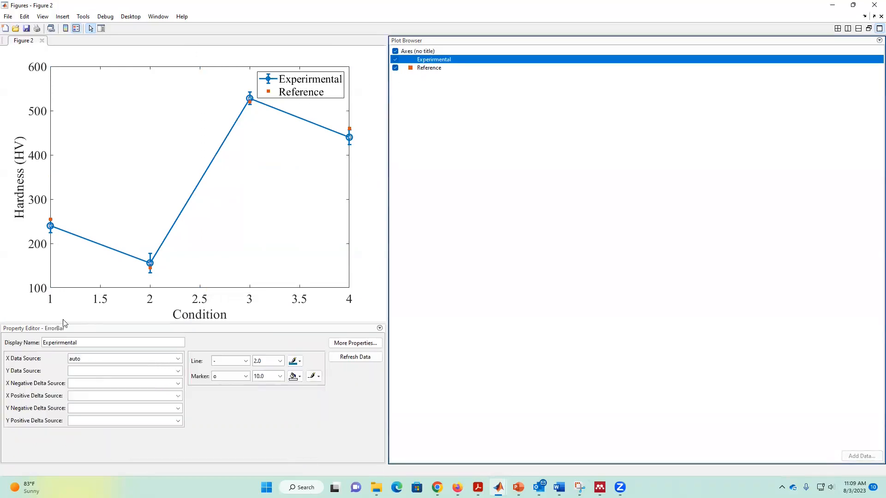
{"action": "left_click", "coordinate": [60, 343]}
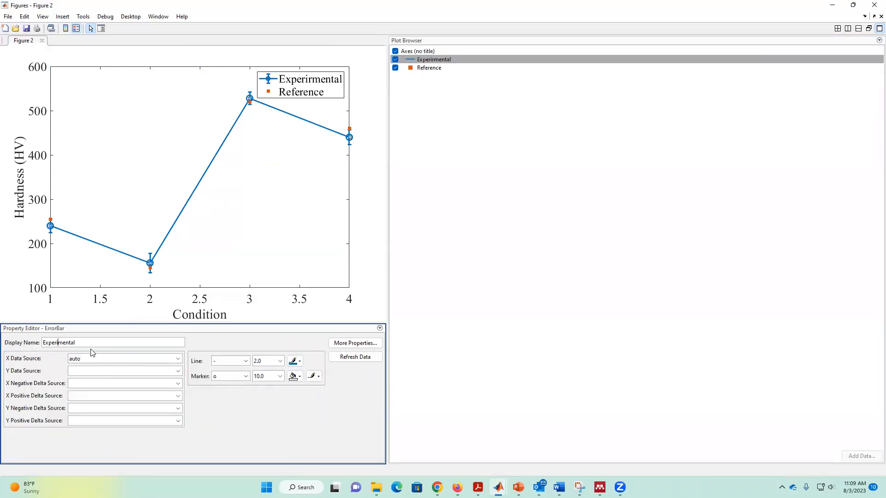
{"action": "left_click", "coordinate": [254, 194]}
- Place the legend in the lower-right corner inside the plot axes
{"action": "left_click", "coordinate": [311, 93]}
{"action": "left_click_drag", "start_coordinate": [310, 91], "coordinate": [135, 103]}
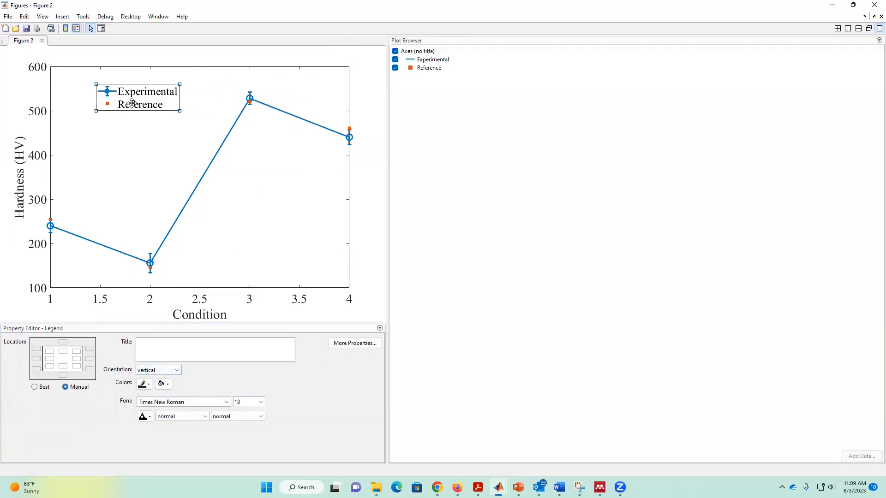
{"action": "left_click", "coordinate": [48, 352]}
{"action": "left_click", "coordinate": [77, 367]}
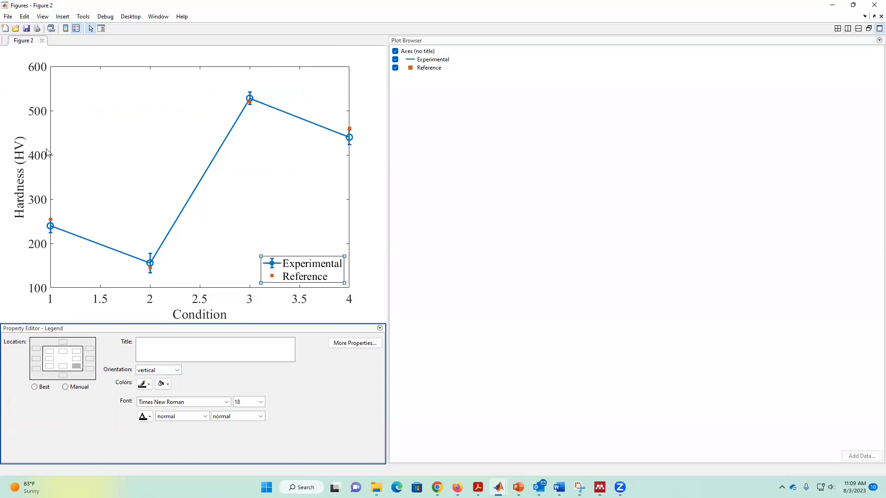
- Turn on the Y grid lines for the axes
{"action": "left_click", "coordinate": [37, 246]}
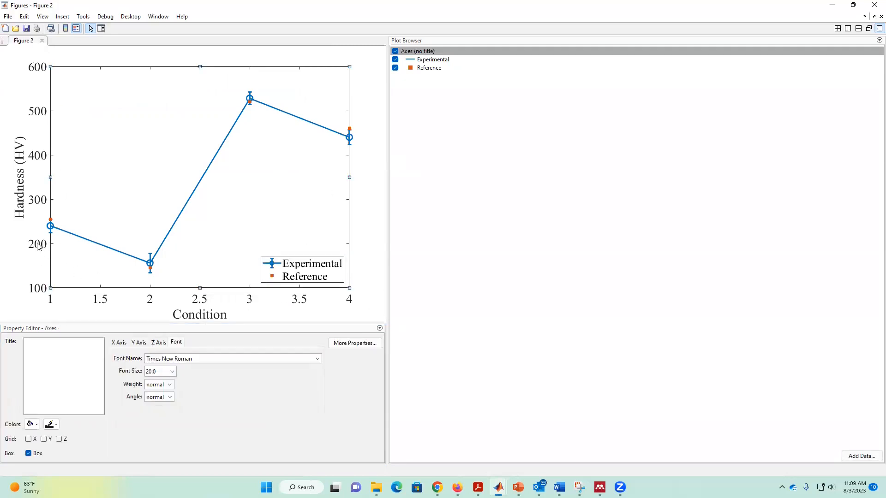
{"action": "left_click", "coordinate": [44, 439]}
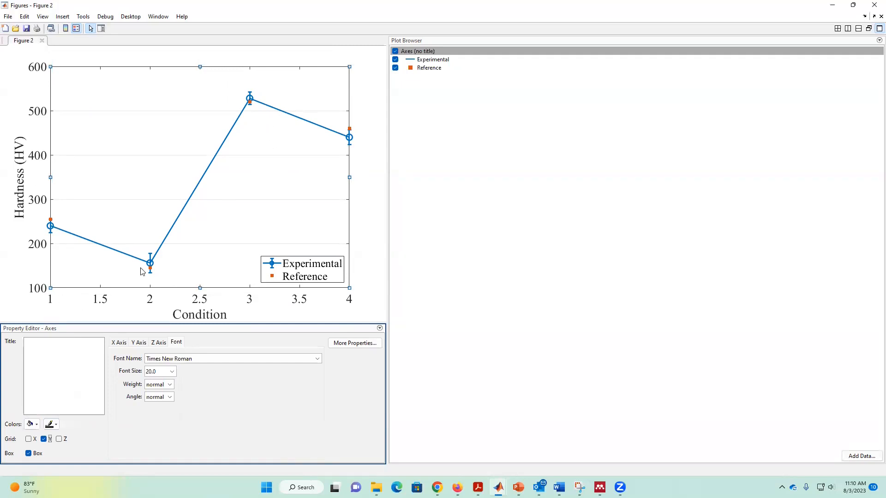
{"action": "left_click", "coordinate": [119, 343]}
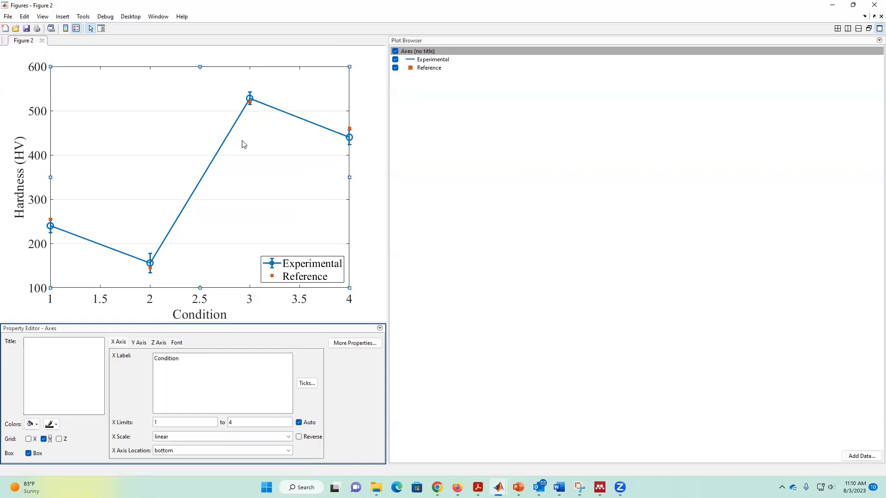
- Remove the connecting line from the Experimental series by setting its line style to none
{"action": "left_click", "coordinate": [433, 60]}
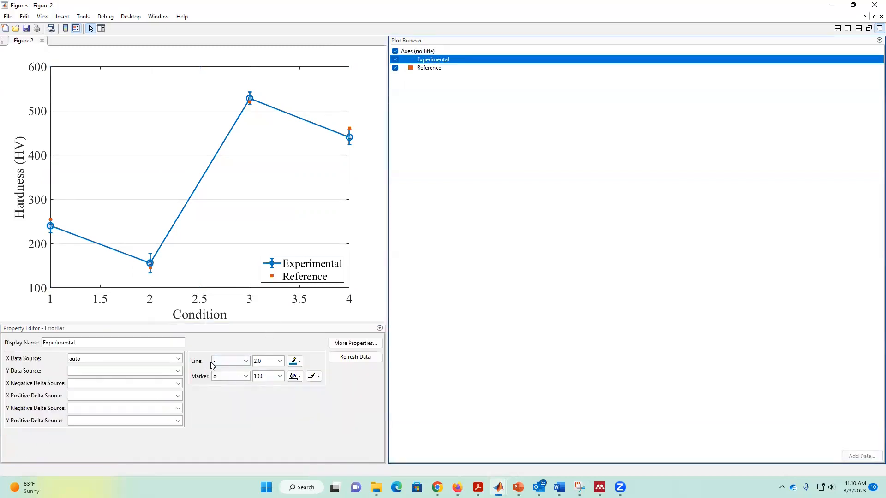
{"action": "left_click", "coordinate": [231, 361]}
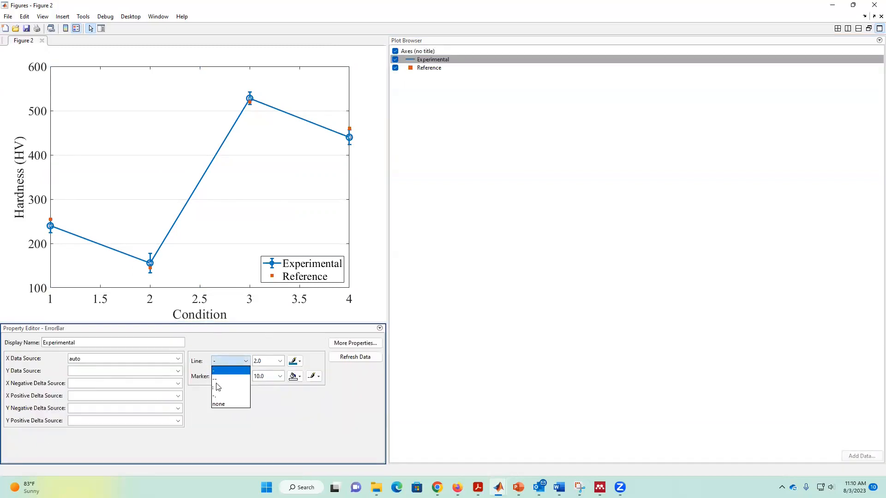
{"action": "left_click", "coordinate": [219, 404]}
{"action": "left_click", "coordinate": [302, 193]}
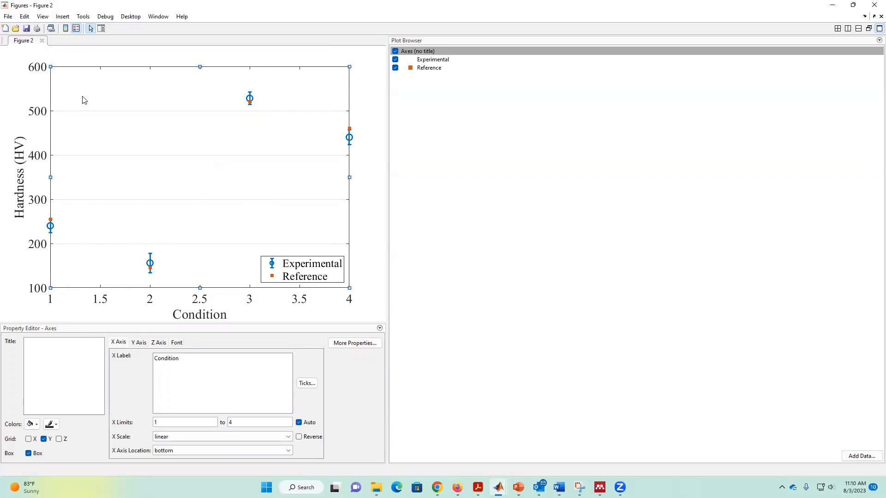
- Set the X axis lower limit to 0.5
{"action": "left_click_drag", "start_coordinate": [162, 424], "coordinate": [151, 424]}
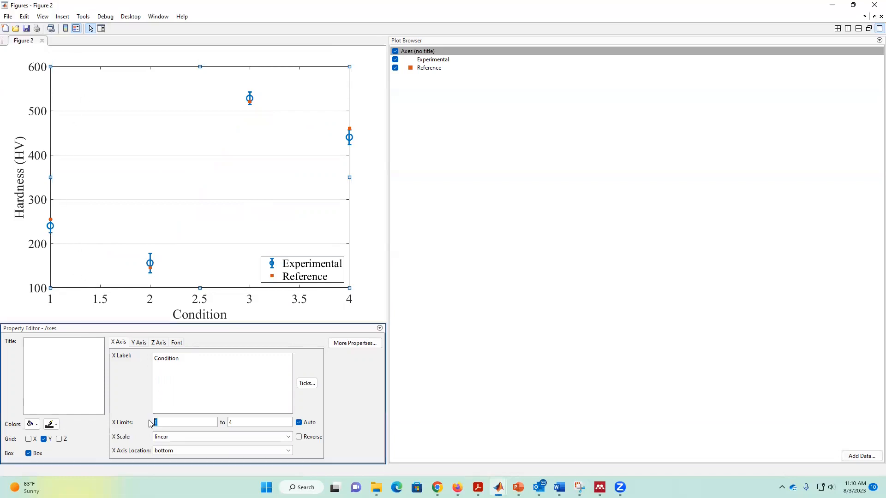
{"action": "left_click", "coordinate": [125, 313]}
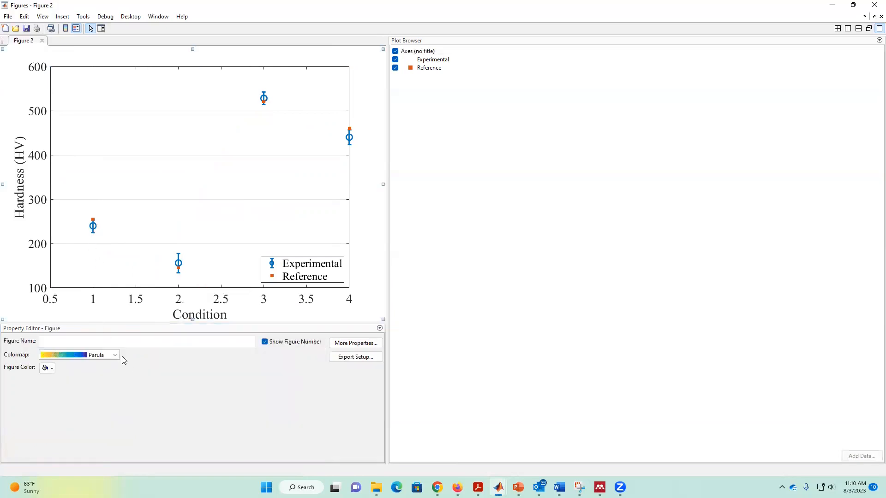
- Set the X axis limits of the axes to 0.8 and 4.2
{"action": "left_click", "coordinate": [138, 301]}
{"action": "type", "text": "8"}
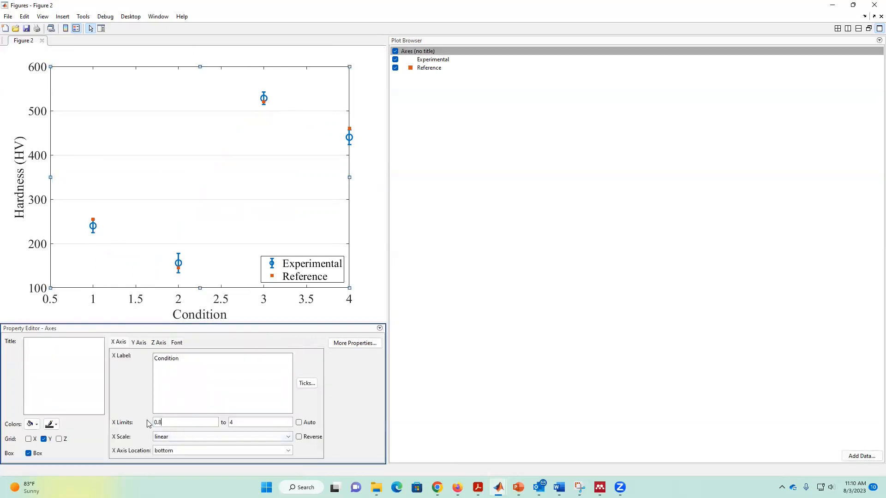
{"action": "left_click", "coordinate": [250, 423]}
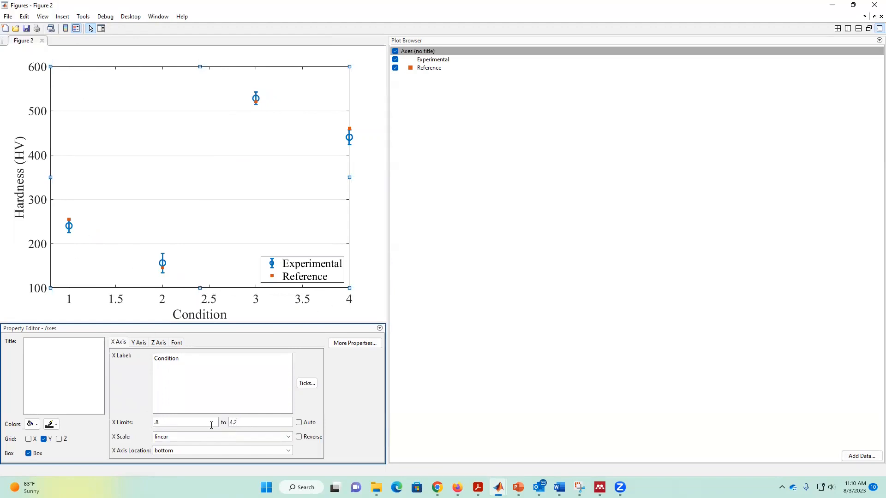
{"action": "type", "text": ".2"}
{"action": "left_click", "coordinate": [211, 424]}
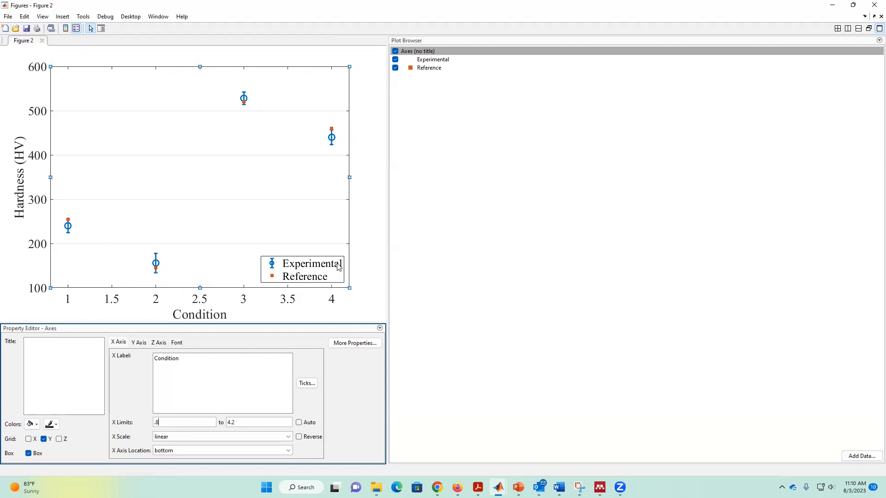
- Move the legend to the upper-left corner inside the plot axes
{"action": "left_click", "coordinate": [309, 270]}
{"action": "left_click", "coordinate": [50, 352]}
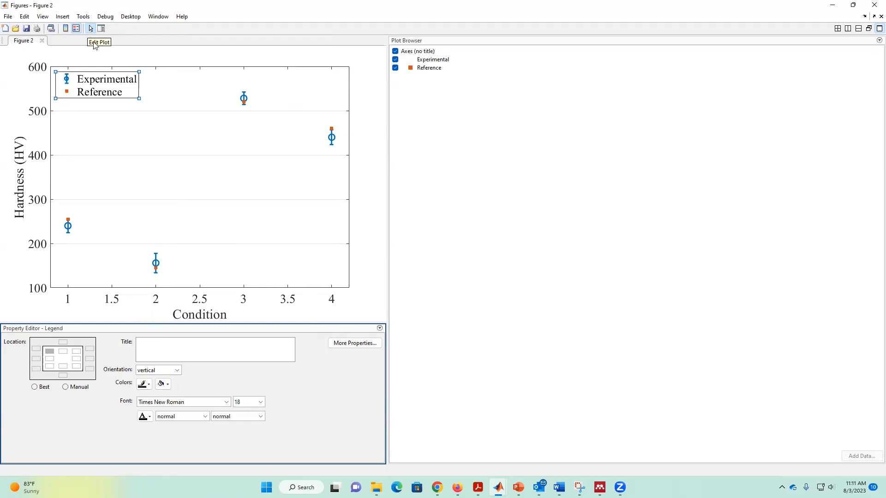
- Make the X axis tick locations manual and delete the 1.5, 2.5 and 3.5 ticks, keeping 1, 2, 3 and 4
{"action": "left_click", "coordinate": [156, 303]}
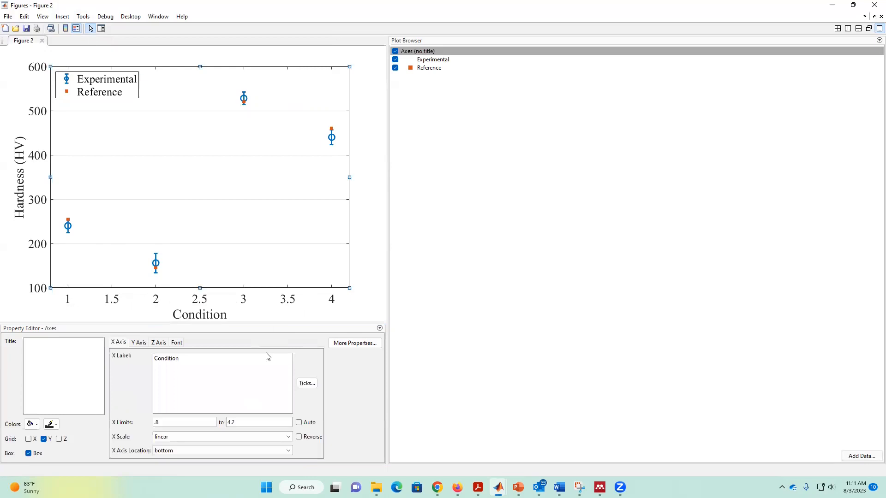
{"action": "left_click", "coordinate": [307, 383]}
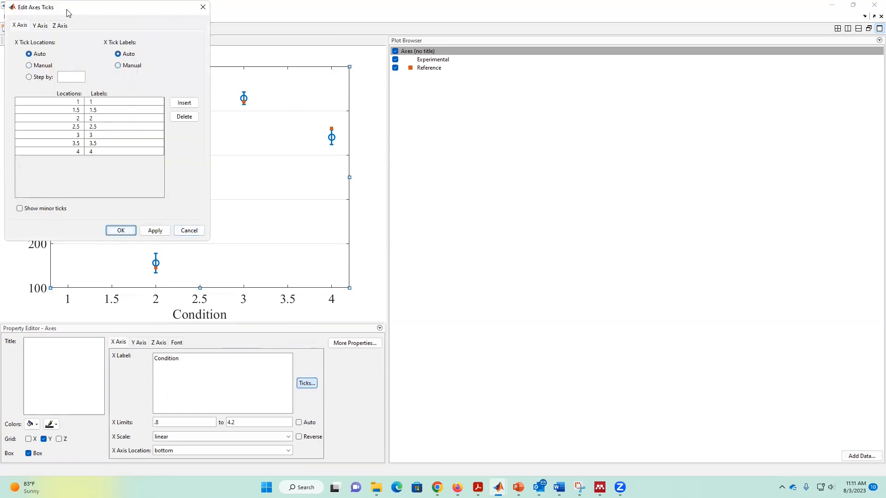
{"action": "left_click_drag", "start_coordinate": [69, 12], "coordinate": [501, 69]}
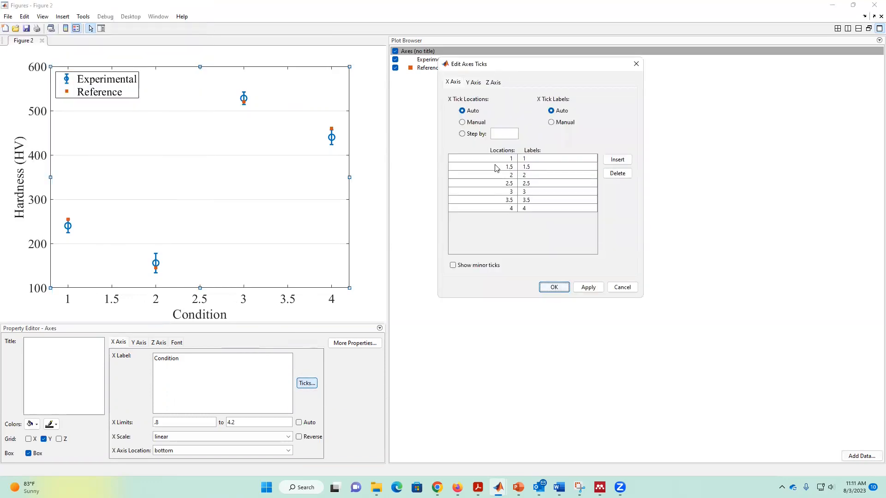
{"action": "left_click", "coordinate": [474, 124]}
{"action": "double_click", "coordinate": [512, 166]}
{"action": "left_click", "coordinate": [618, 173]}
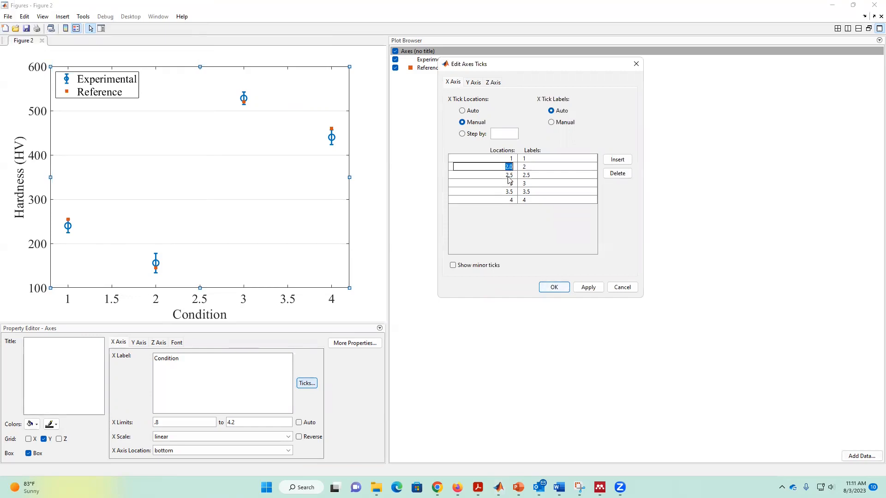
{"action": "left_click", "coordinate": [617, 173]}
{"action": "left_click", "coordinate": [626, 176]}
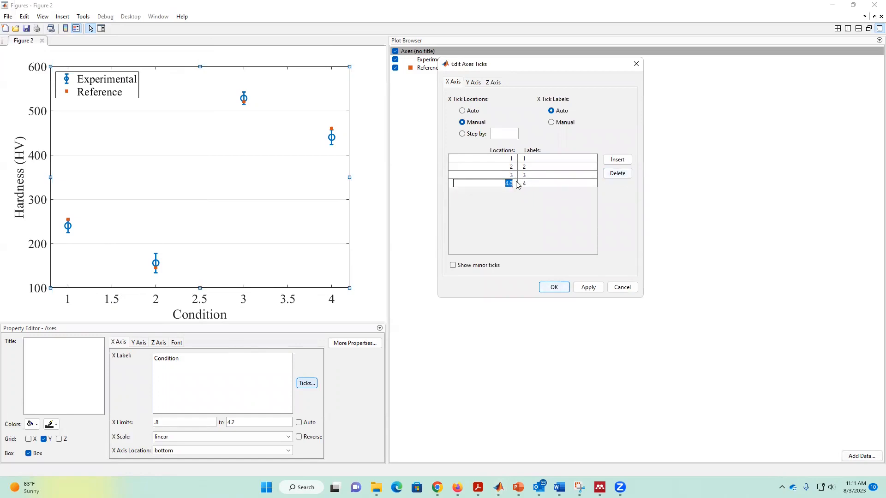
- Label X ticks 1 to 4 as AR, SR, Q and Q&T and apply the tick changes
{"action": "left_click", "coordinate": [533, 159]}
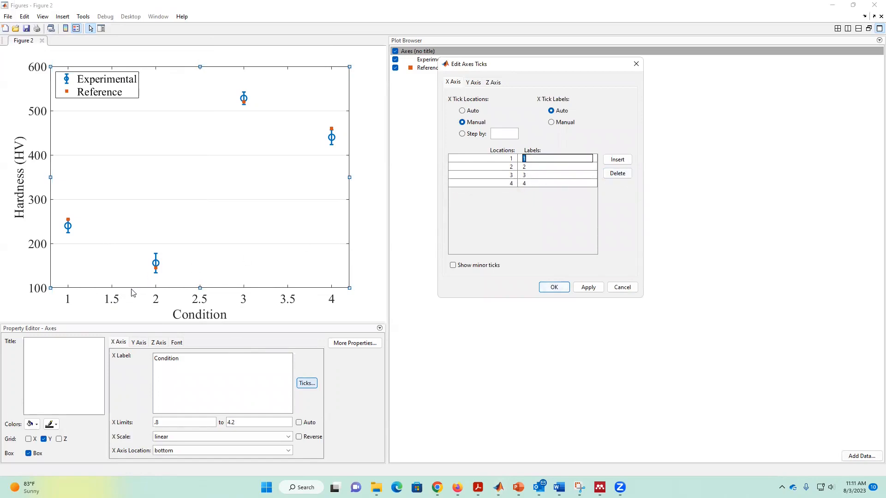
{"action": "left_click", "coordinate": [533, 167]}
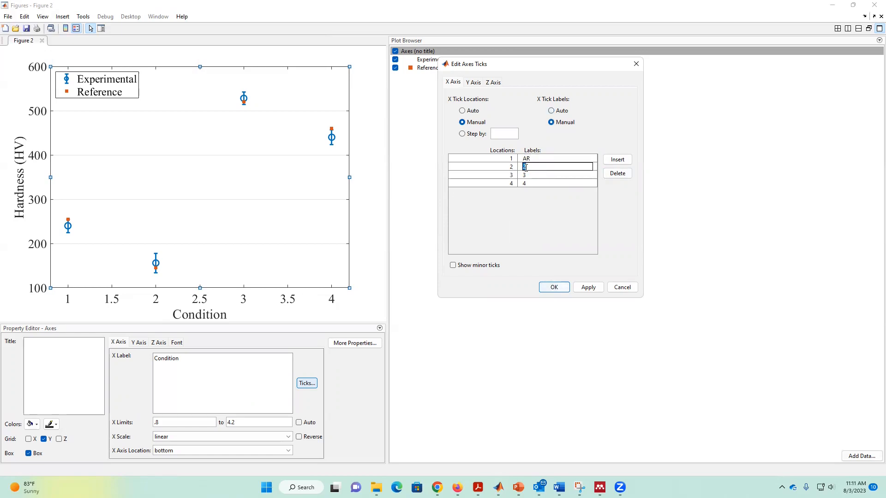
{"action": "left_click", "coordinate": [531, 176]}
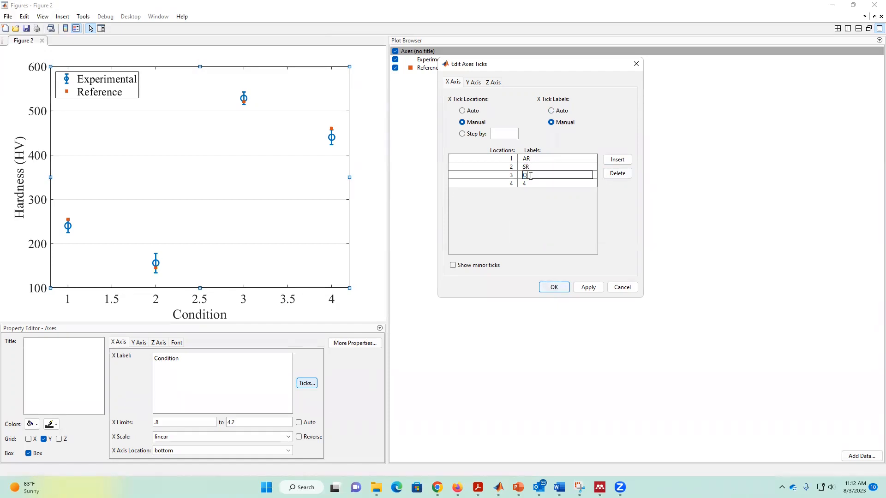
{"action": "left_click", "coordinate": [531, 183]}
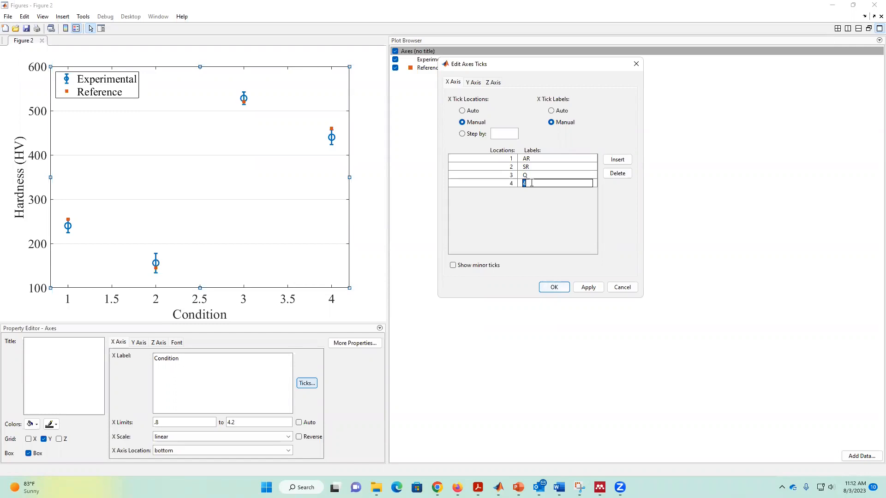
{"action": "left_click", "coordinate": [530, 175]}
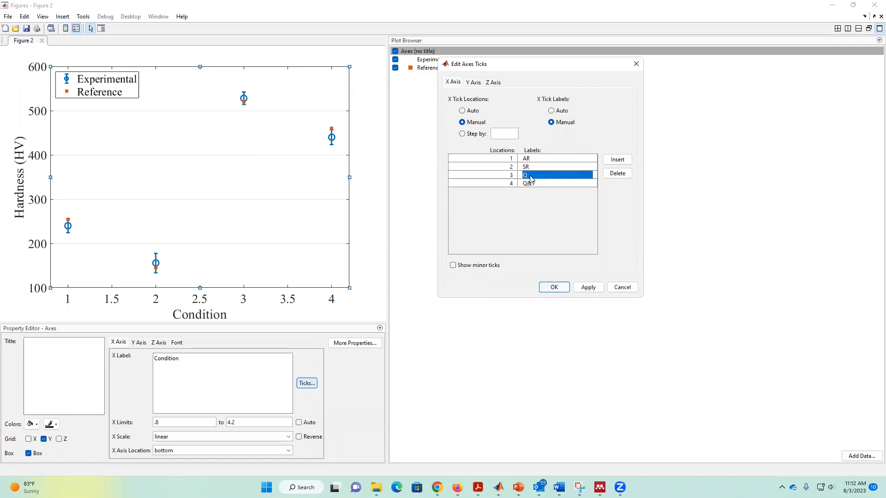
{"action": "left_click", "coordinate": [555, 288]}
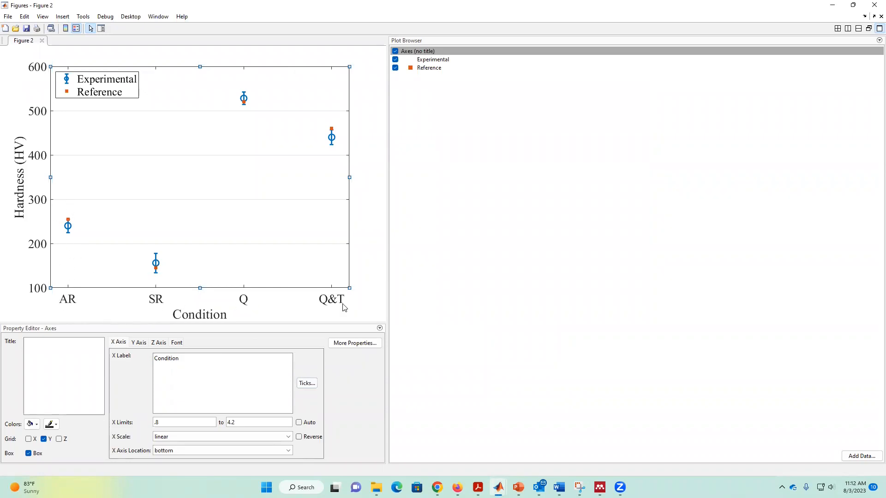
- Examine the save location and the file formats offered for saving the figure, without saving it
{"action": "left_click", "coordinate": [376, 207]}
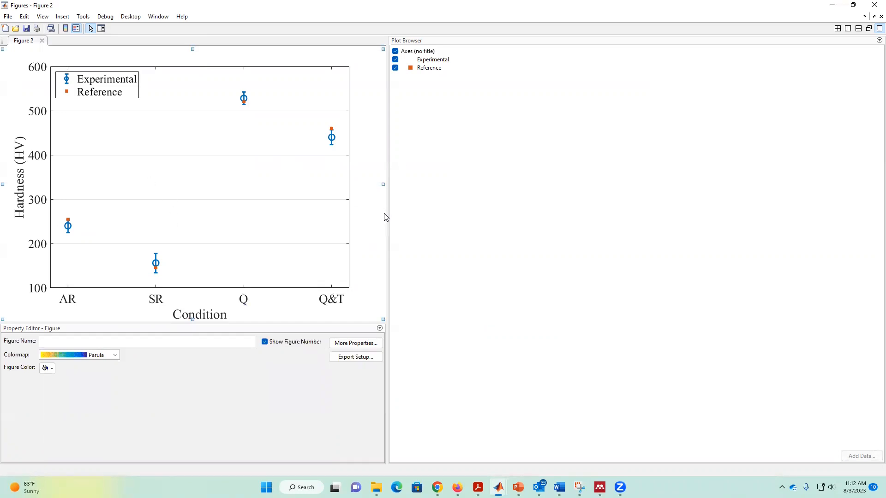
{"action": "left_click", "coordinate": [10, 20]}
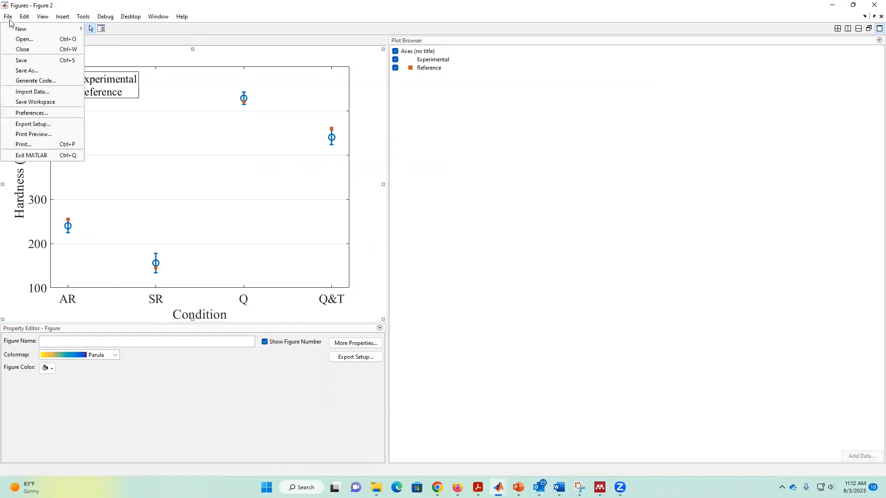
{"action": "left_click", "coordinate": [67, 71]}
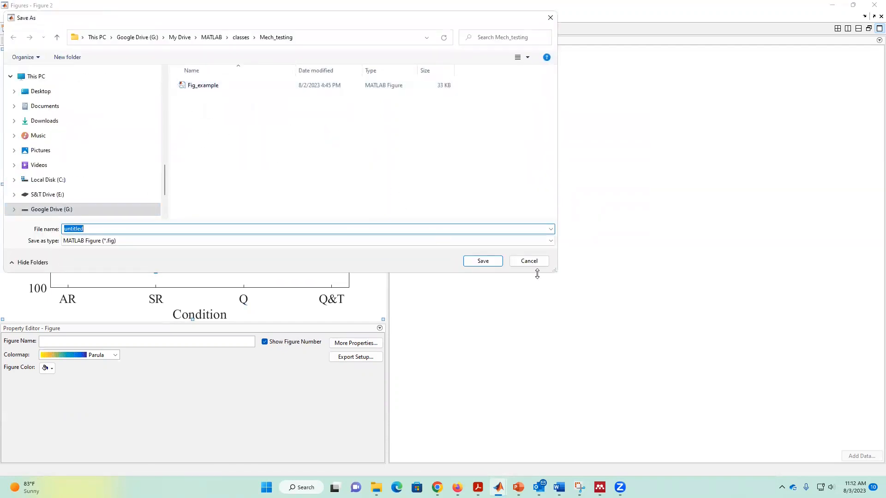
{"action": "left_click", "coordinate": [529, 261]}
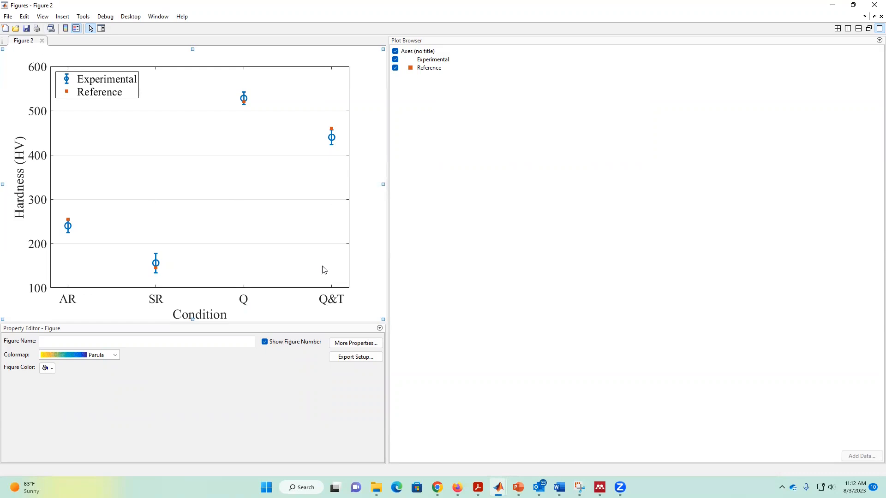
{"action": "left_click", "coordinate": [8, 16]}
{"action": "left_click", "coordinate": [24, 58]}
{"action": "left_click", "coordinate": [170, 243]}
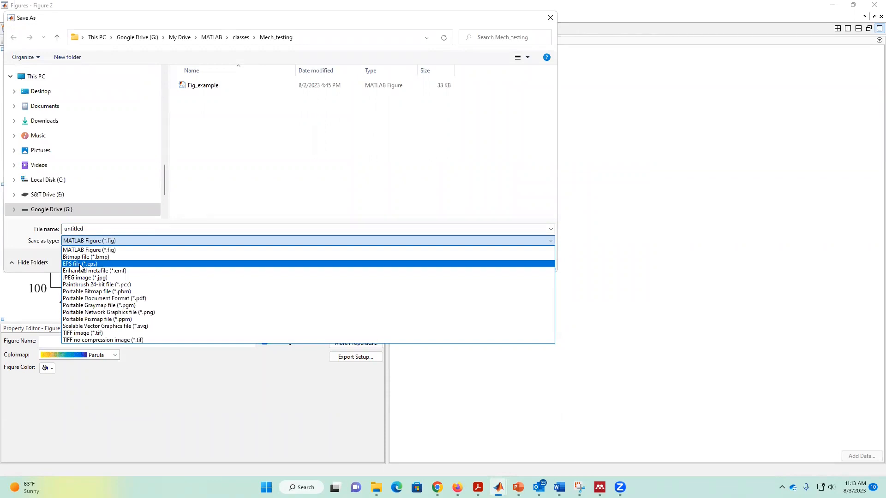
{"action": "left_click", "coordinate": [552, 21]}
{"action": "left_click", "coordinate": [525, 259]}
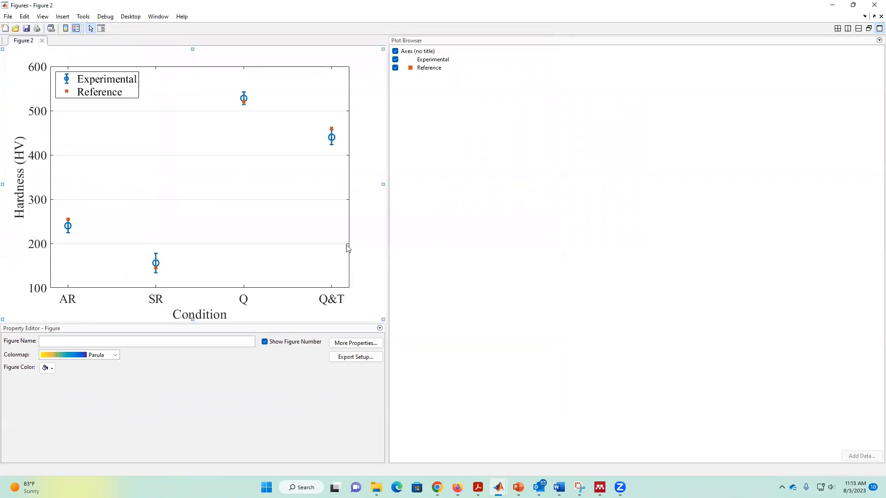
- Copy the whole formatted figure to the clipboard
{"action": "left_click", "coordinate": [336, 208]}
{"action": "left_click", "coordinate": [368, 204]}
{"action": "left_click", "coordinate": [25, 17]}
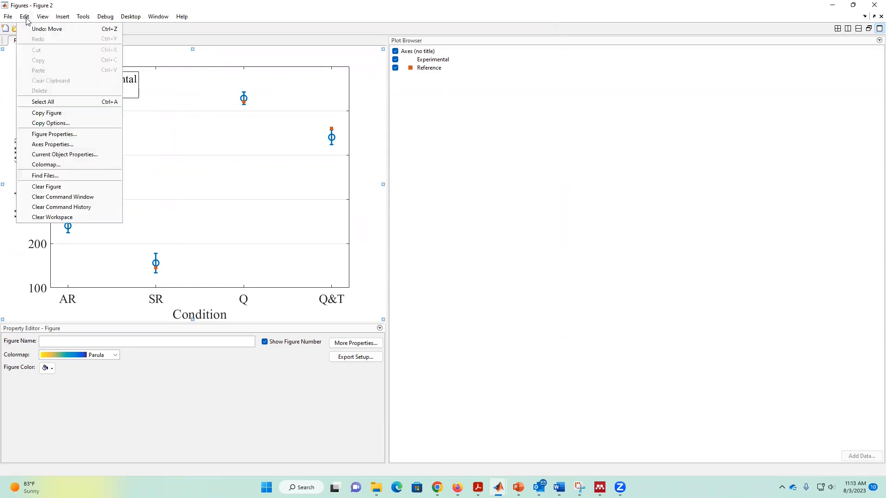
{"action": "left_click", "coordinate": [60, 113]}
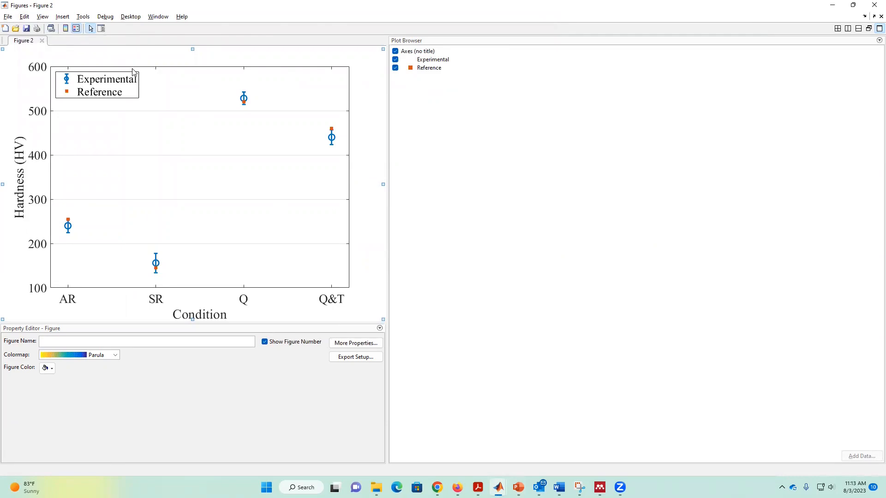
- Switch to the PowerPoint presentation and add a new slide with the Title Only layout
{"action": "key", "text": "alt+Tab"}
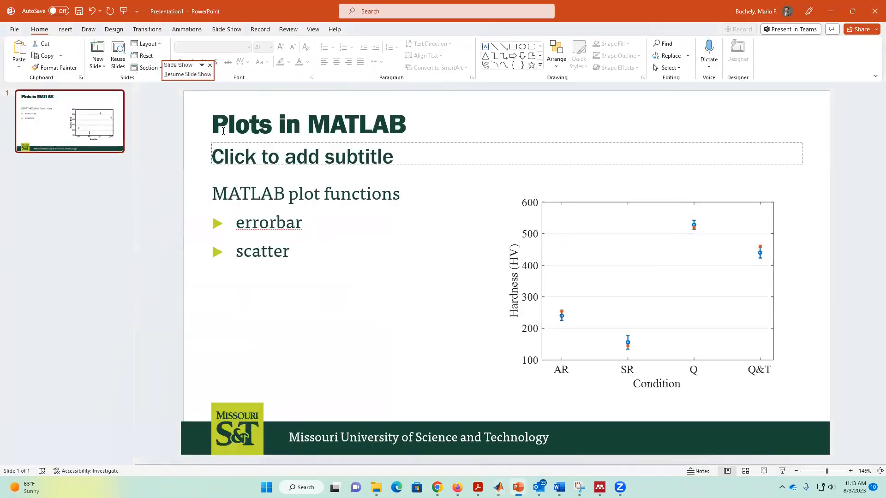
{"action": "left_click", "coordinate": [209, 65]}
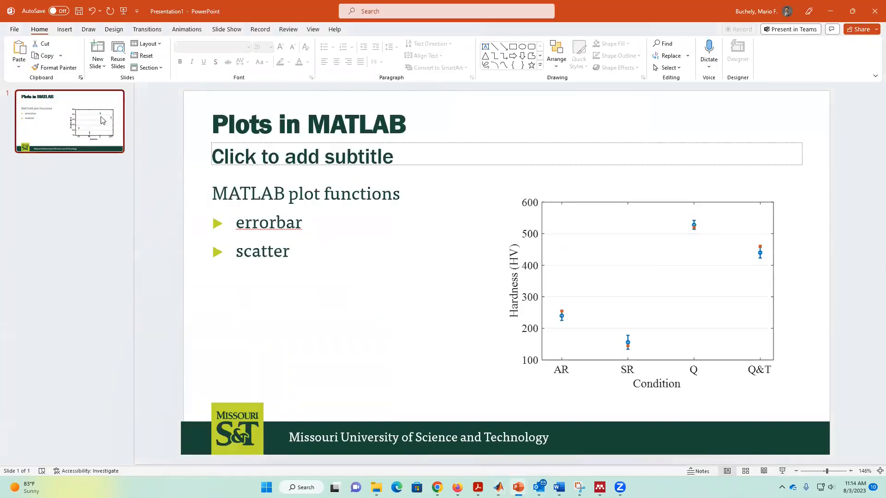
{"action": "left_click", "coordinate": [102, 66]}
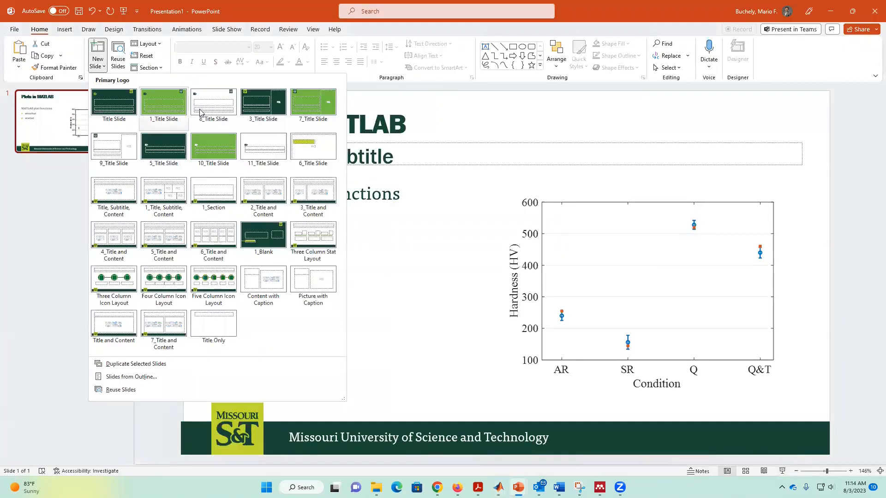
{"action": "left_click", "coordinate": [213, 330]}
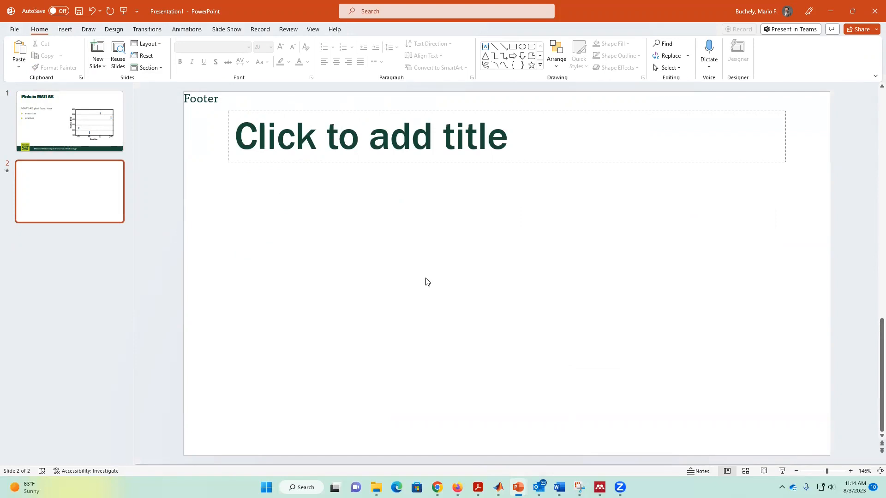
- Paste the copied figure as a picture on slide 2, shrink it to about 5" by 3.57" and centre it below the title
{"action": "right_click", "coordinate": [420, 241]}
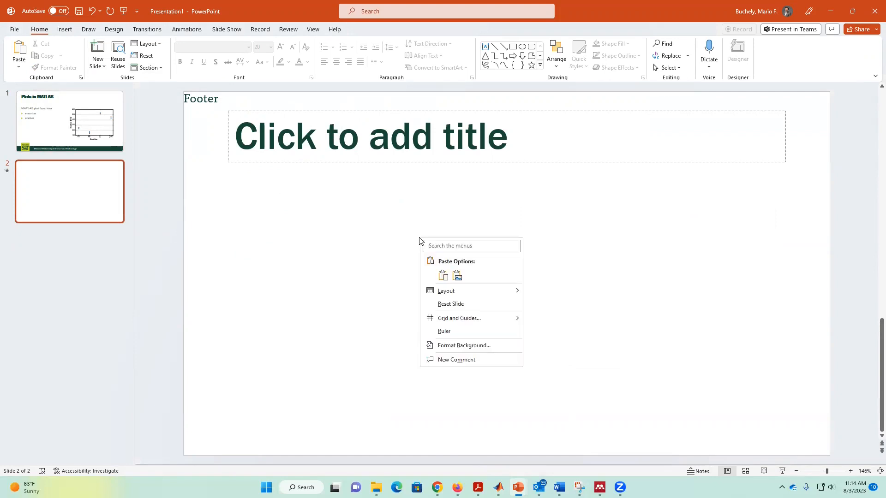
{"action": "left_click", "coordinate": [458, 275]}
{"action": "left_click_drag", "start_coordinate": [761, 91], "coordinate": [576, 223]}
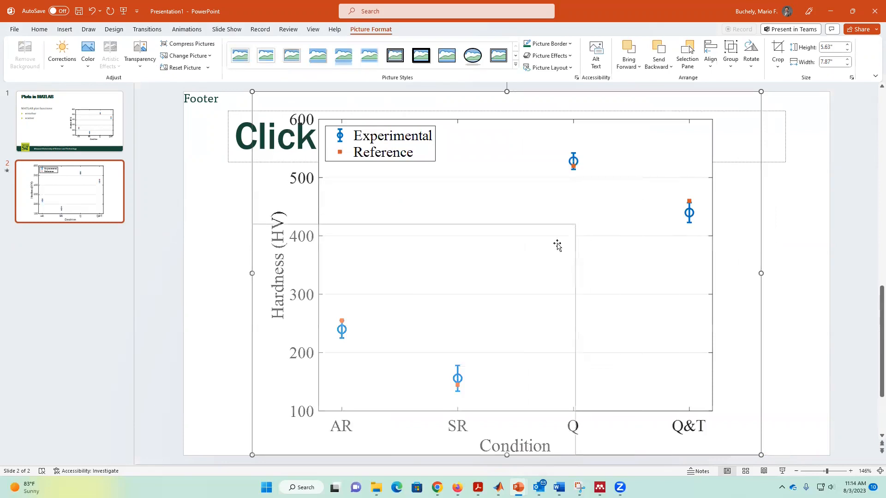
{"action": "left_click_drag", "start_coordinate": [517, 282], "coordinate": [639, 245]}
{"action": "left_click", "coordinate": [753, 347]}
{"action": "left_click", "coordinate": [643, 327]}
{"action": "left_click_drag", "start_coordinate": [643, 327], "coordinate": [604, 313]}
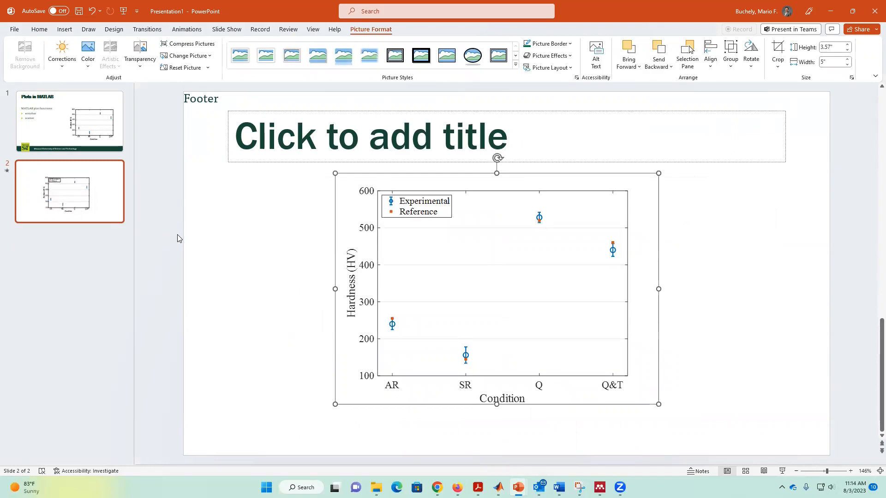
- Start the slide show from the first slide
{"action": "key", "text": "F5"}
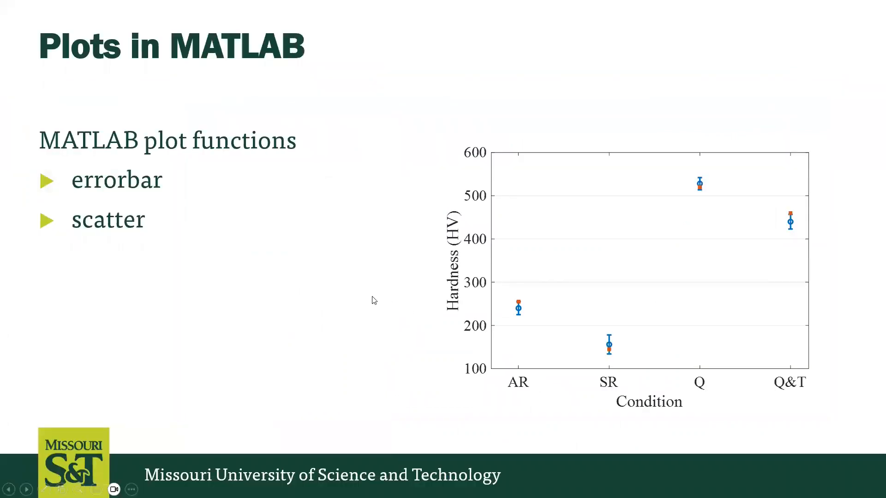